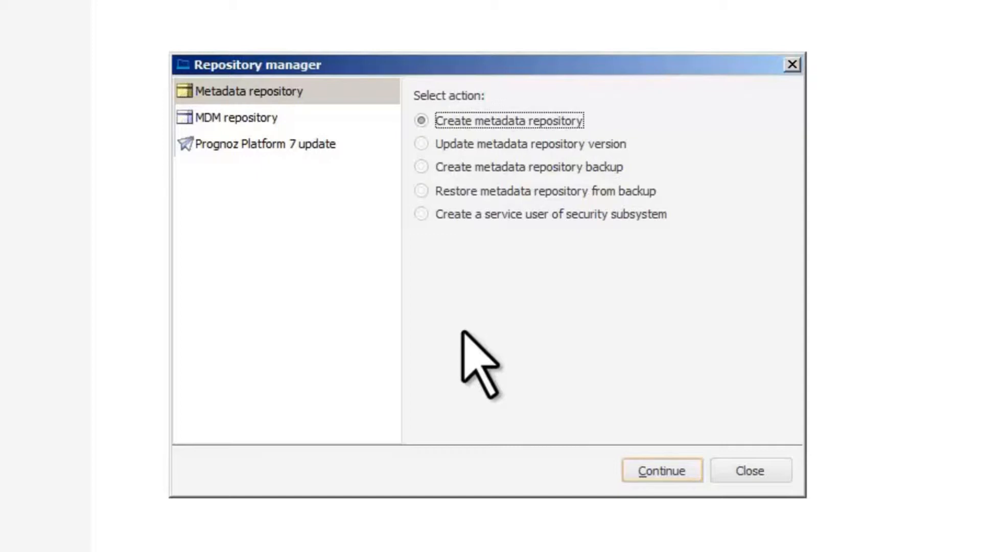
Step: Start a metadata repository version update and choose current.rm4 as the setup package file
left_click(421, 144)
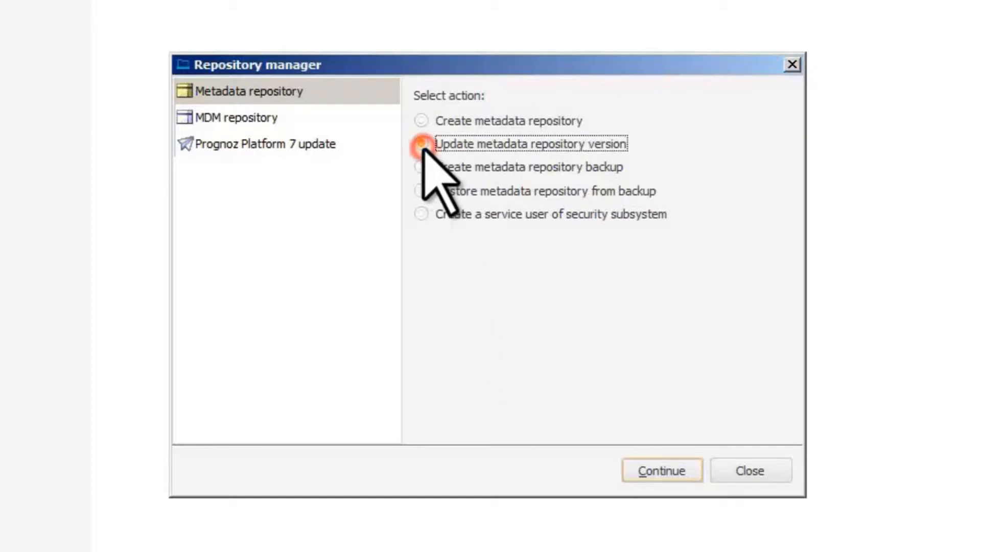
left_click(644, 467)
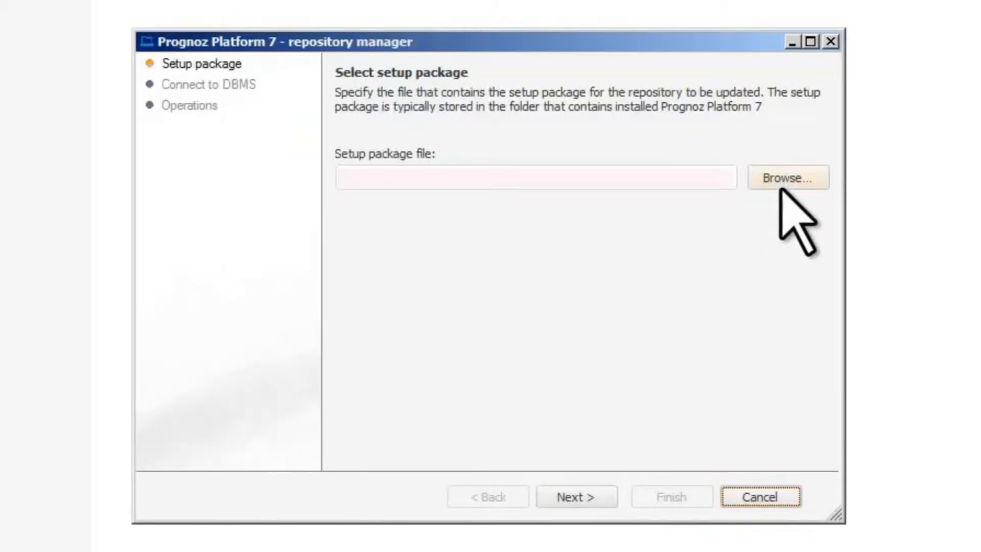
left_click(789, 173)
left_click(373, 142)
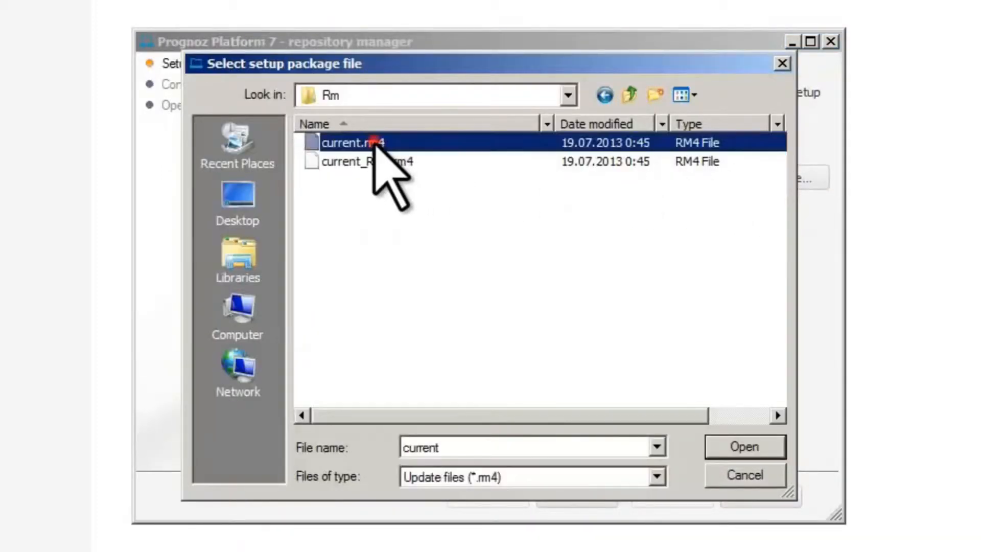
left_click(745, 447)
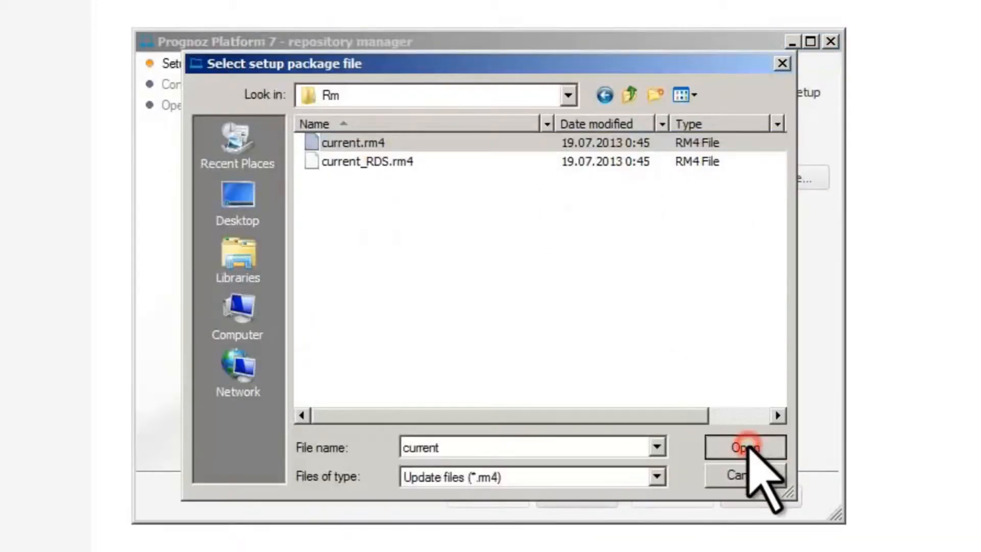
left_click(581, 496)
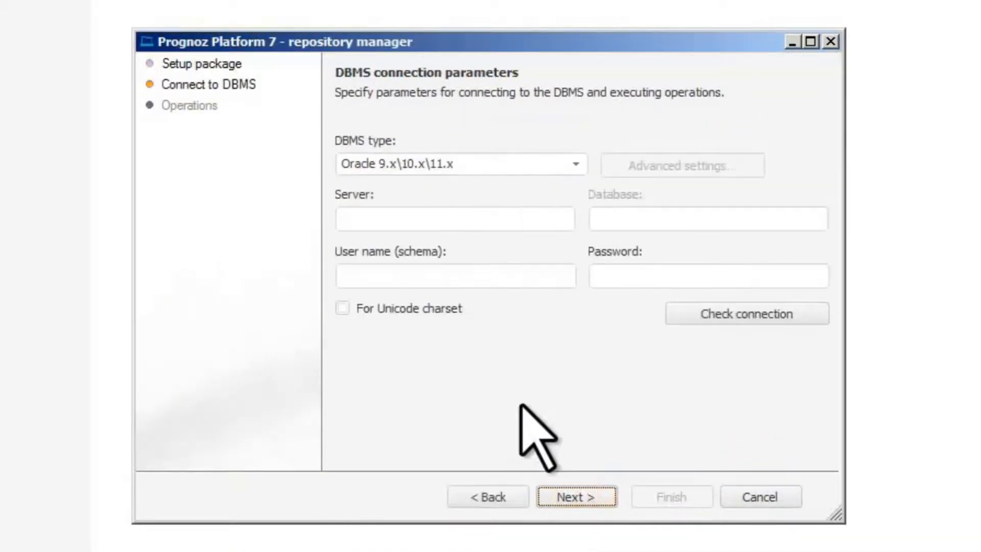
Step: Enter DBMS server orcl, user name pp7_demo and the account password, check the connection, and proceed
left_click(458, 219)
type("orcl")
left_click(460, 276)
type("pp7_demo")
left_click(621, 276)
type("pp7_demo")
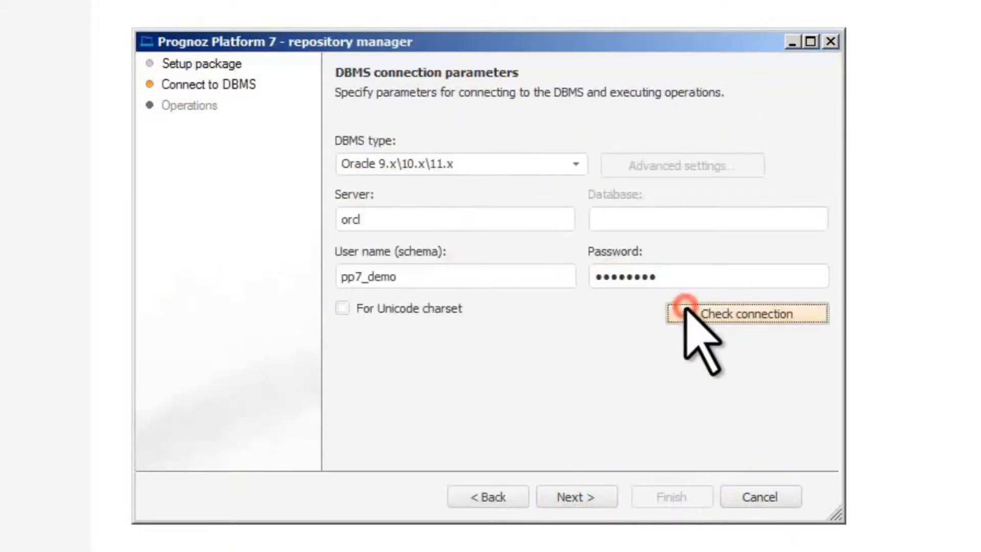
left_click(687, 313)
left_click(571, 305)
left_click(576, 497)
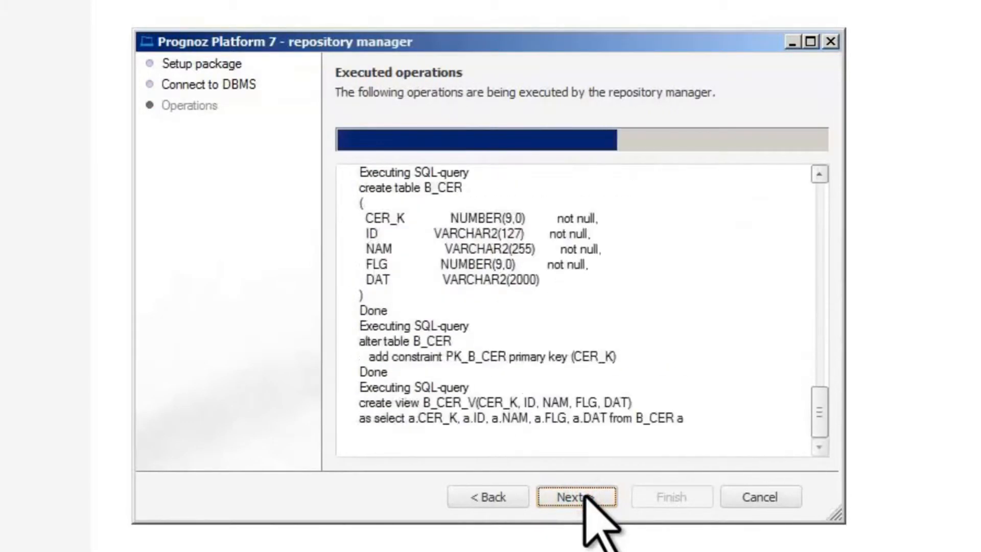
Step: Finish the repository update, acknowledge the information notice, and close the repository manager
left_click(565, 304)
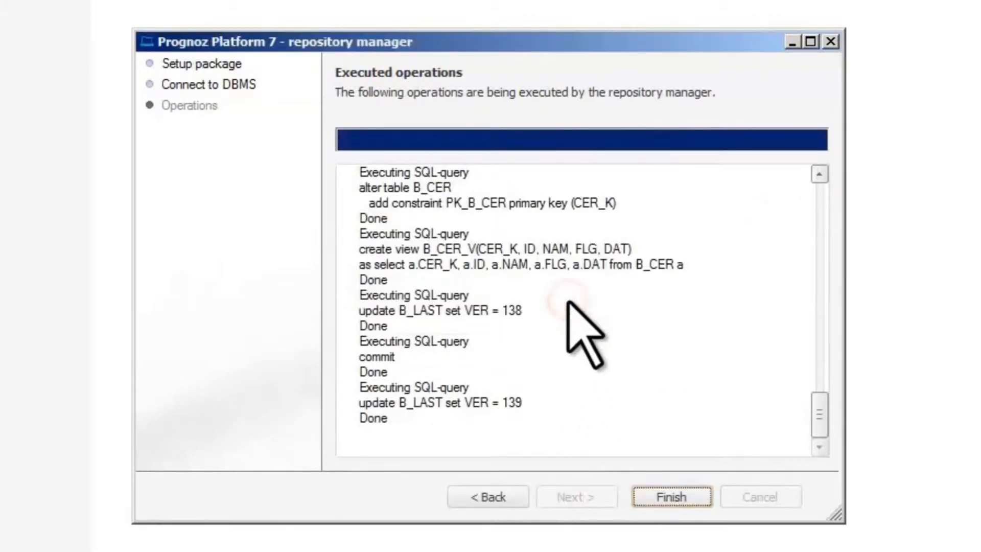
left_click(680, 497)
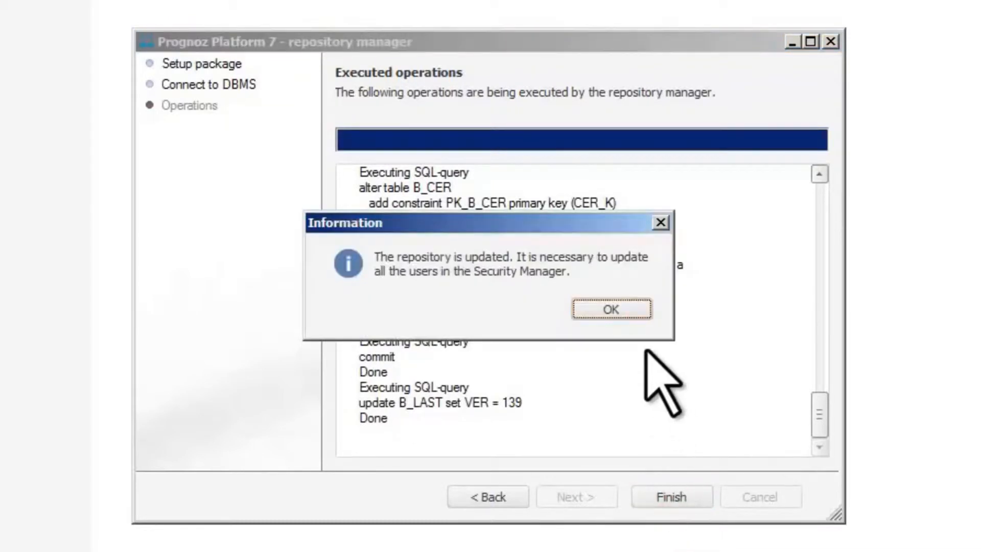
left_click(636, 310)
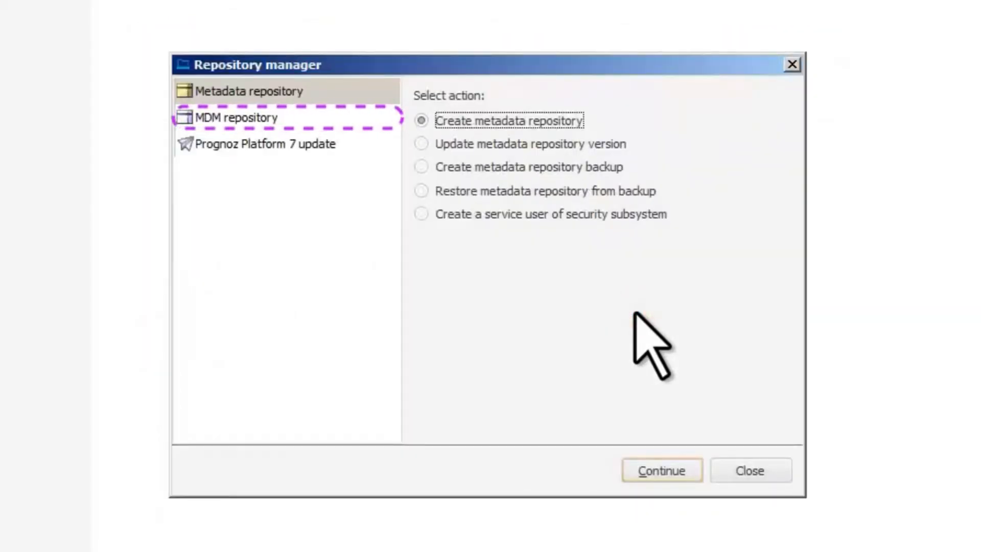
left_click(792, 64)
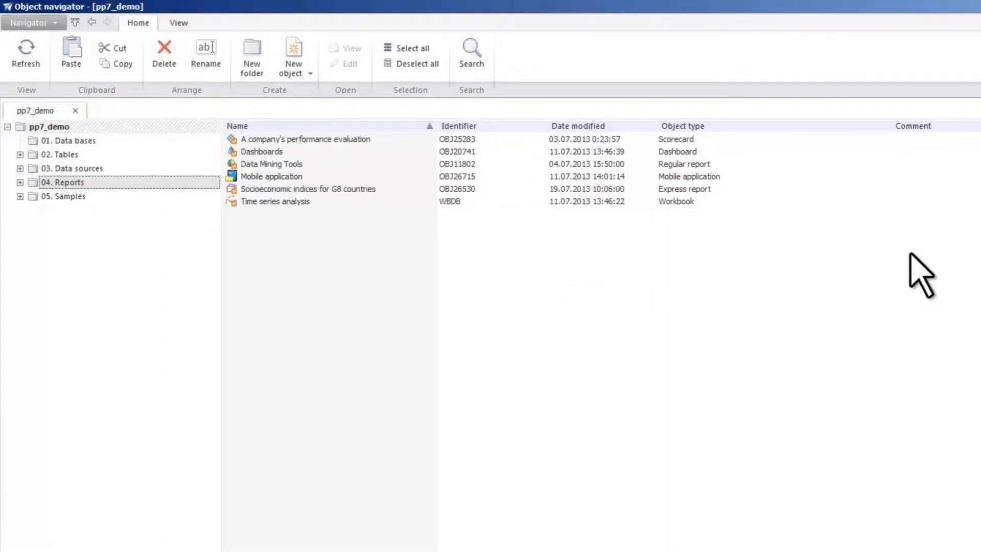
left_click(307, 74)
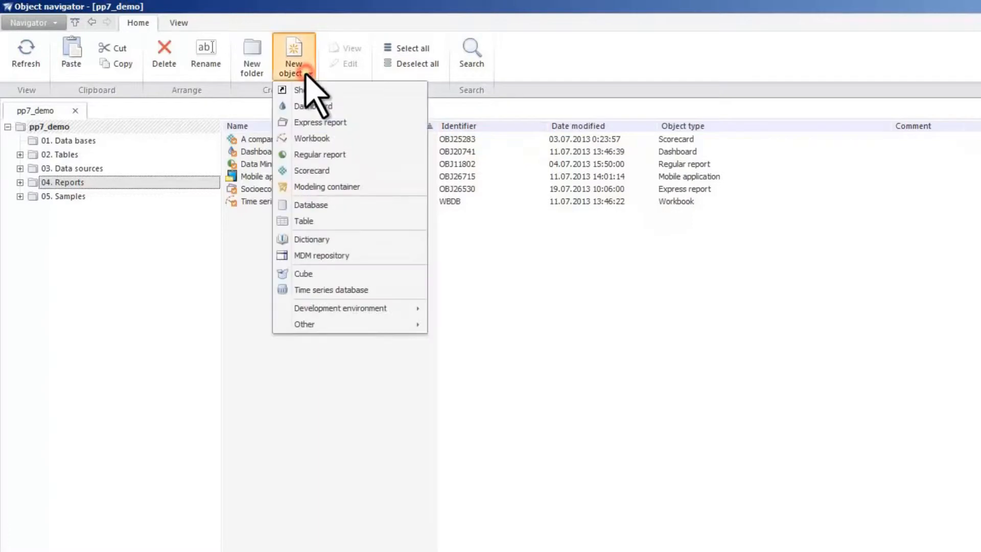
left_click(309, 76)
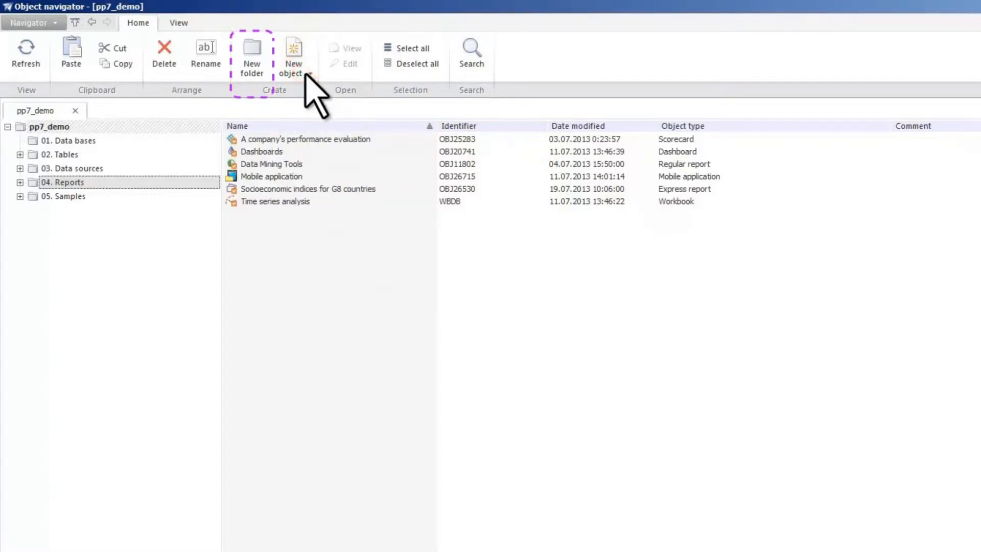
Step: Cycle the object list through small icons, large icons, extra large icons, list and table views
left_click(307, 139)
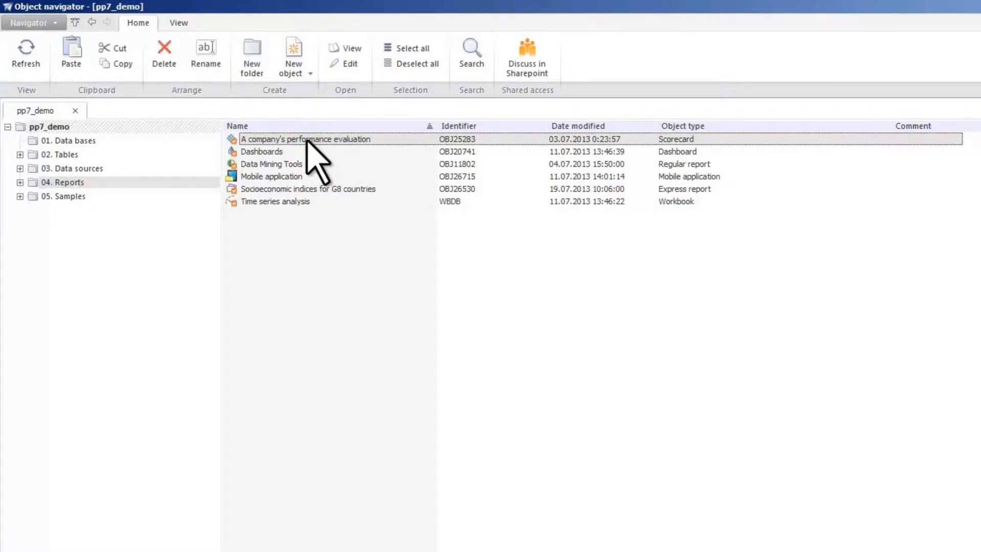
left_click(174, 22)
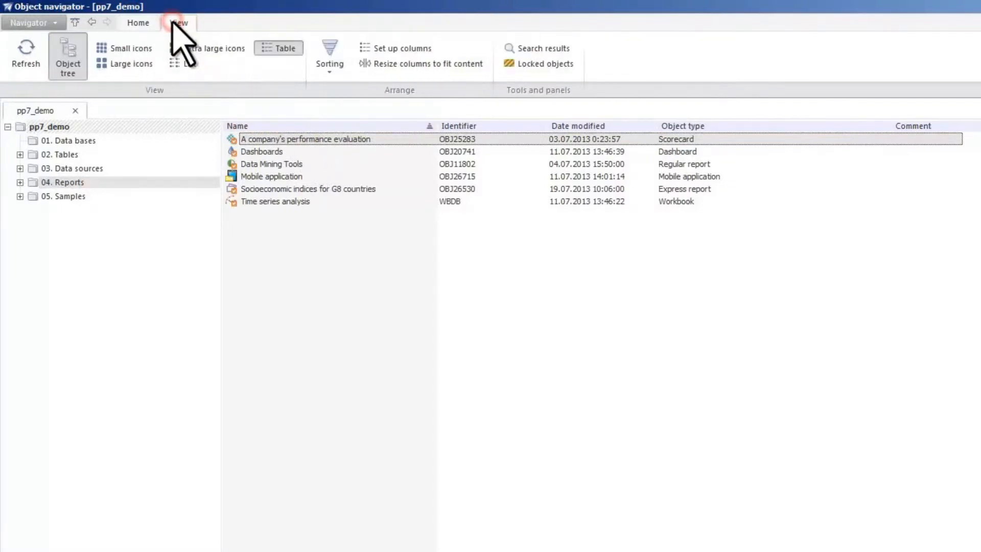
left_click(124, 48)
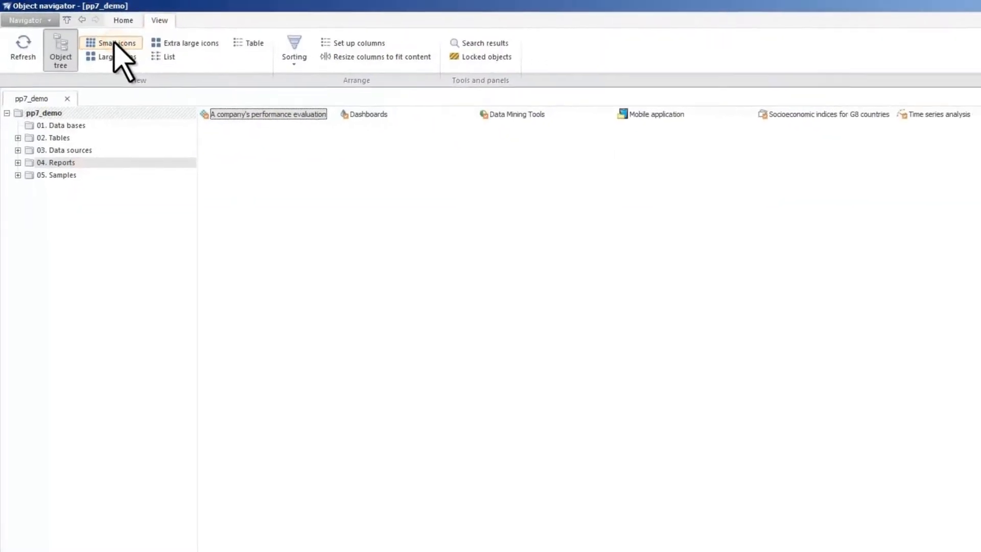
left_click(111, 56)
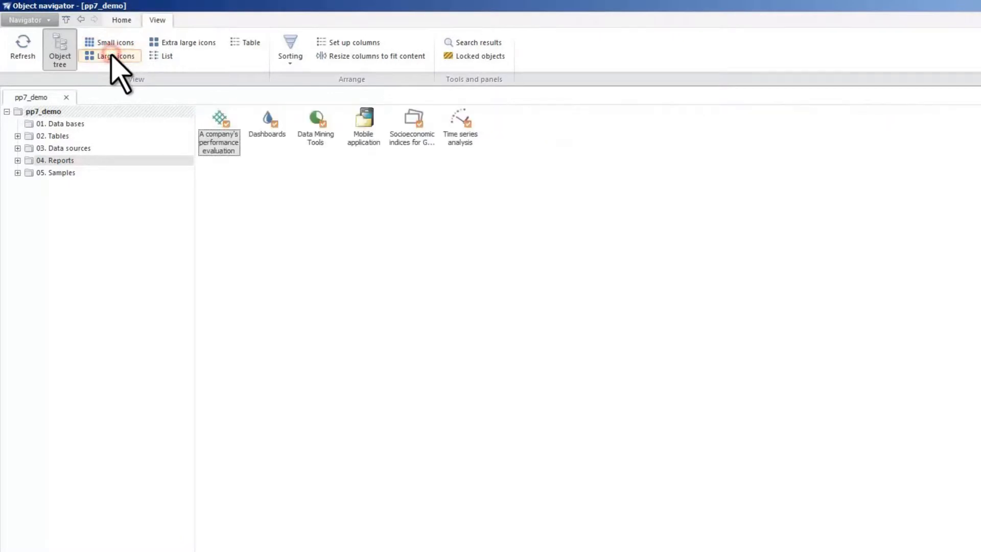
left_click(158, 44)
left_click(156, 56)
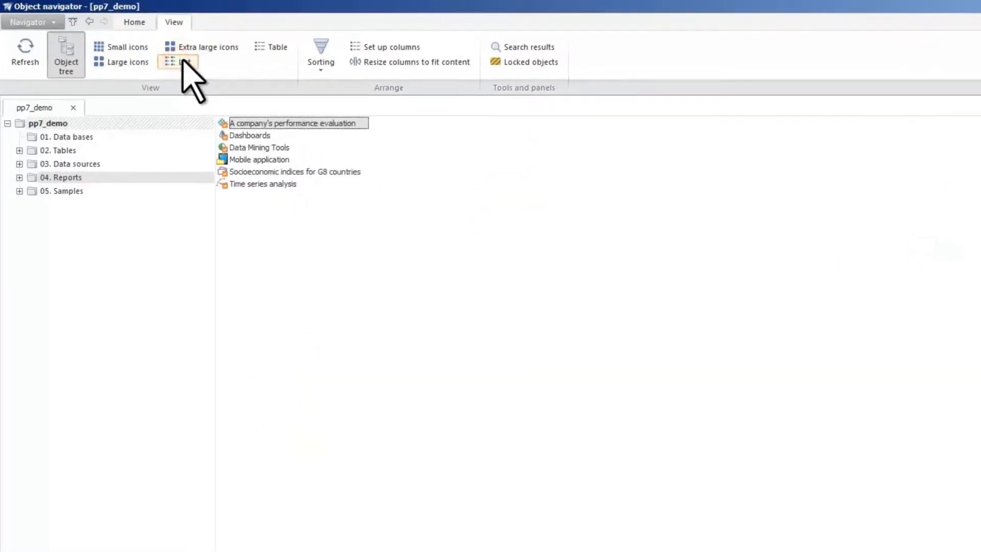
left_click(242, 44)
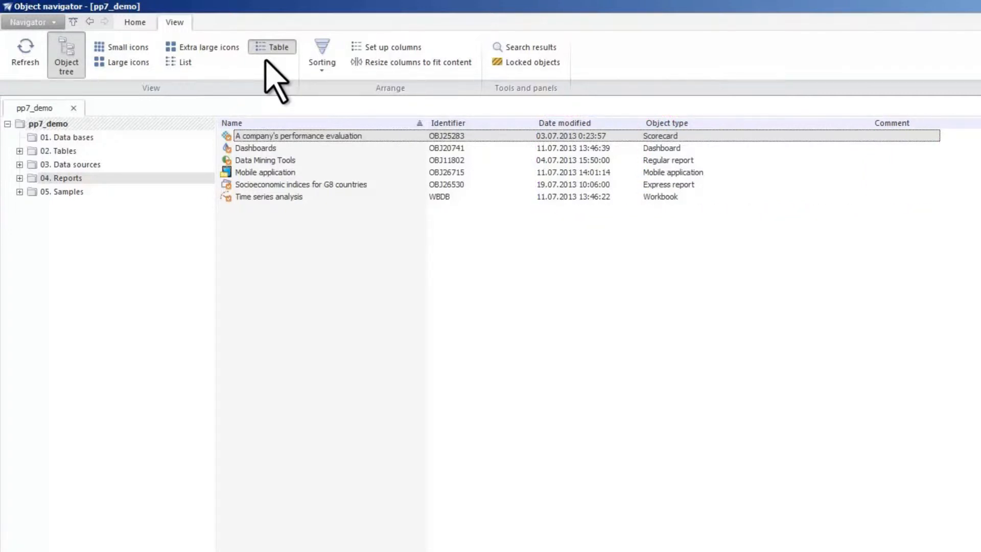
Step: Sort the object list by identifier
left_click(508, 122)
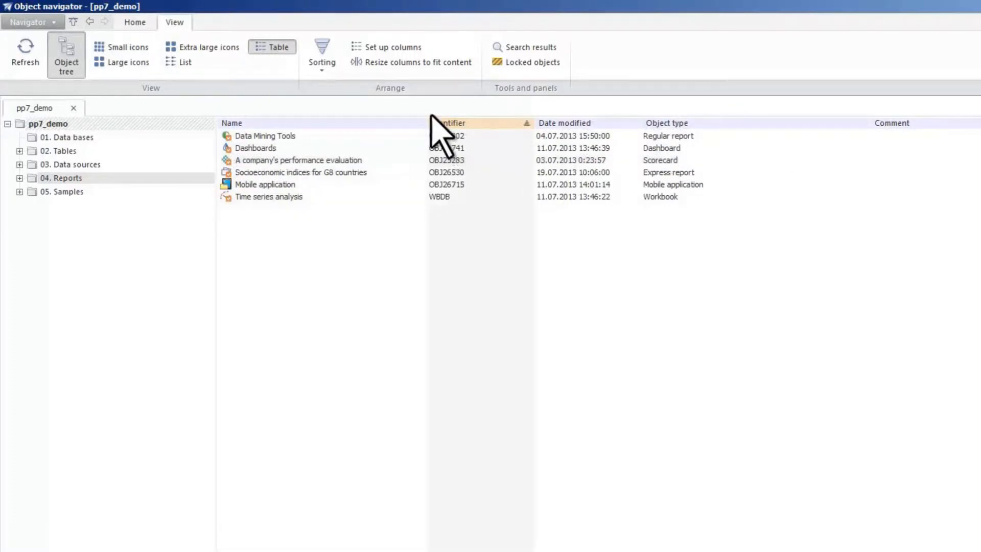
left_click(134, 23)
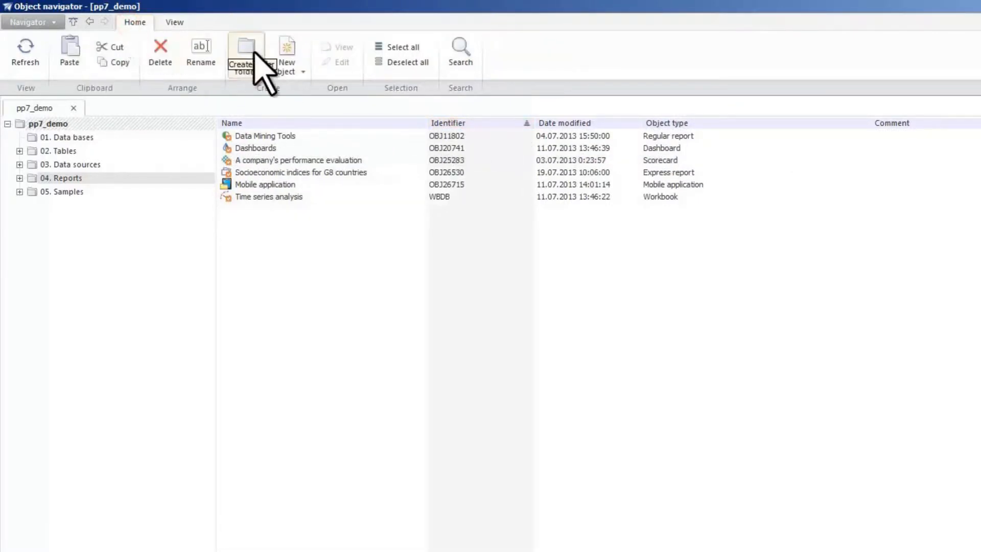
Step: Search the repository by names for "dashboards"
left_click(459, 63)
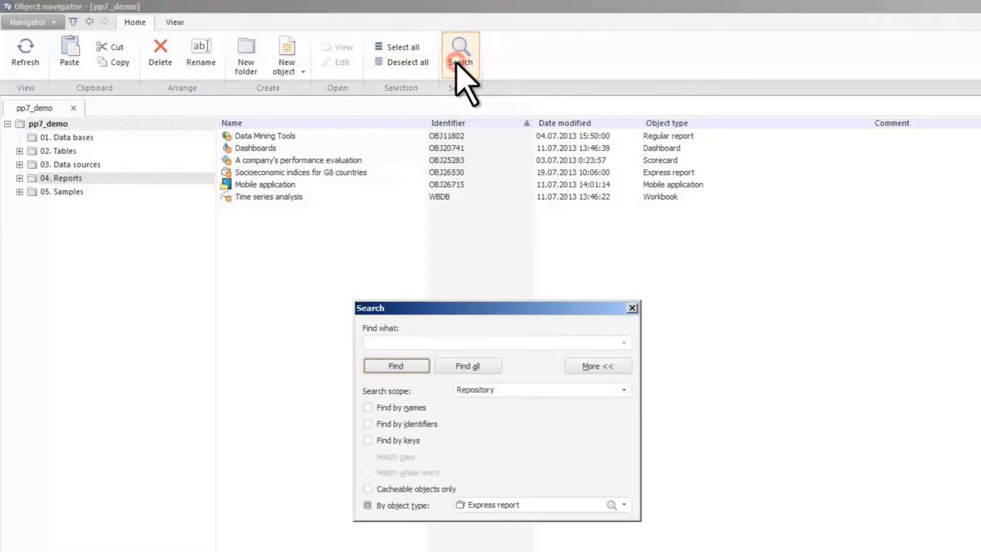
left_click(368, 408)
left_click(368, 505)
left_click(405, 341)
type("dashboards")
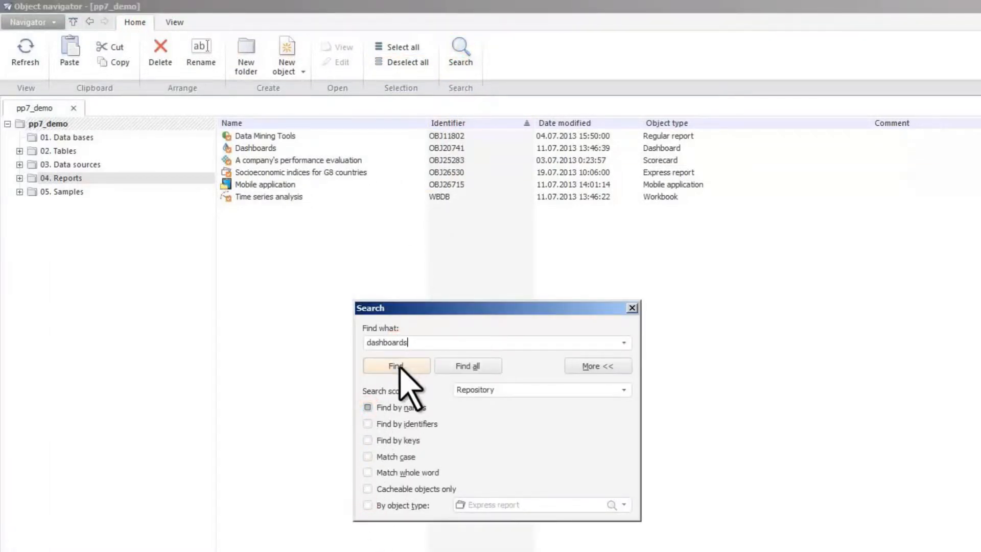
left_click(396, 366)
left_click(397, 366)
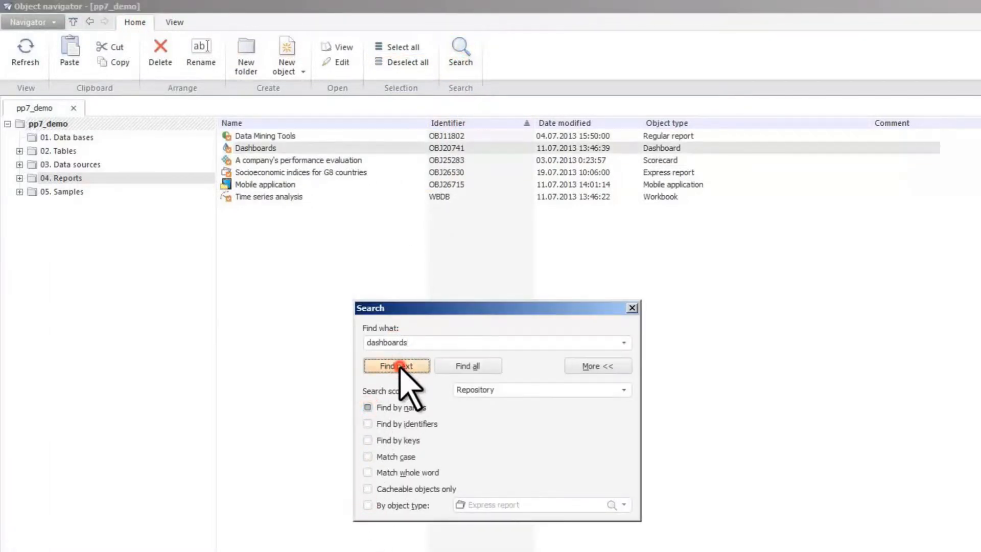
Step: Search the repository for all objects of type Time series database and select the WB result
left_click(368, 407)
left_click(367, 505)
left_click(624, 505)
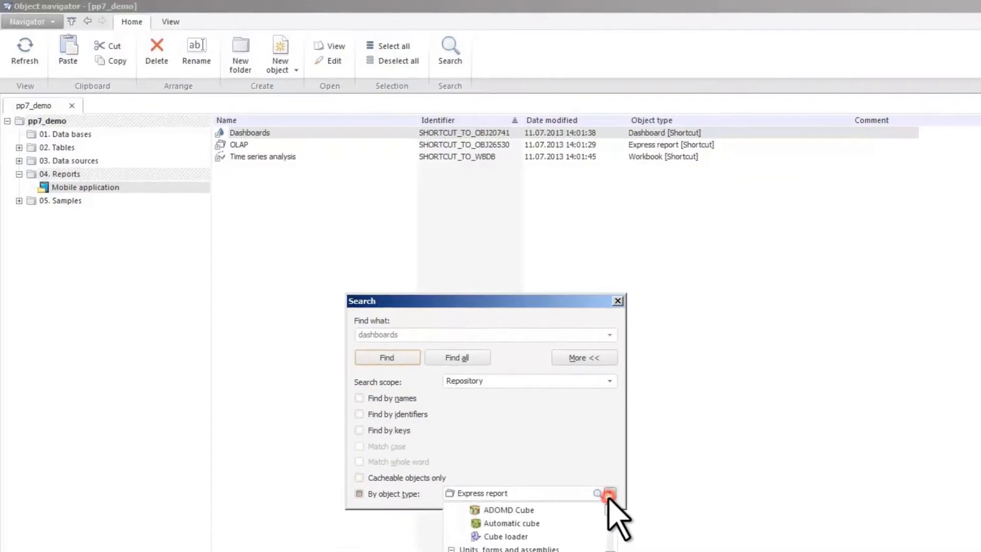
scroll(628, 551, "down", 3)
left_click(563, 551)
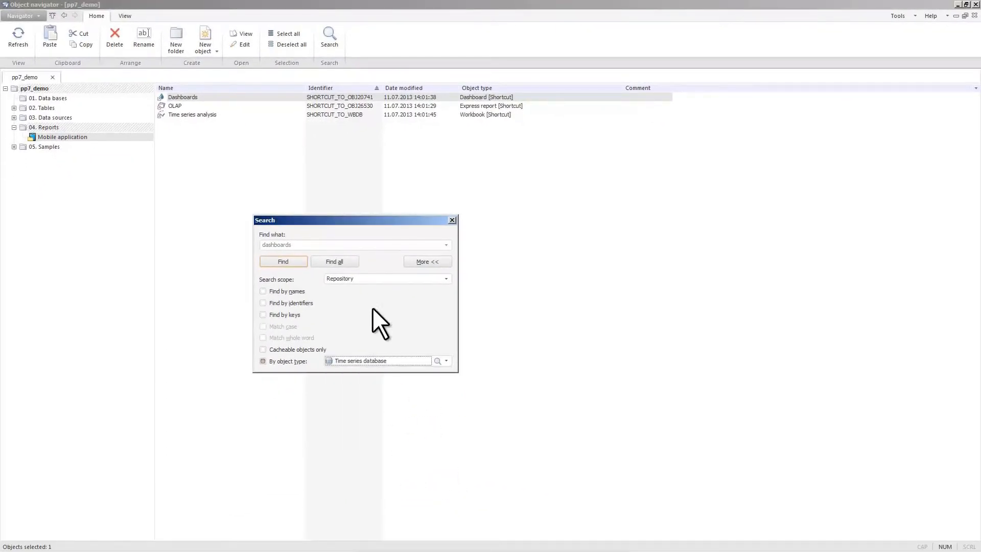
left_click(338, 262)
left_click(32, 367)
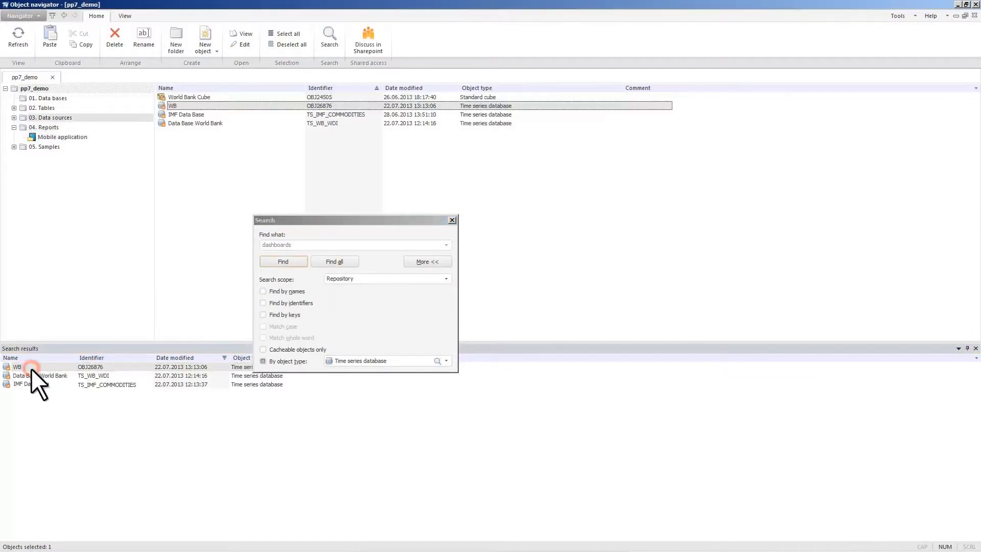
left_click(453, 220)
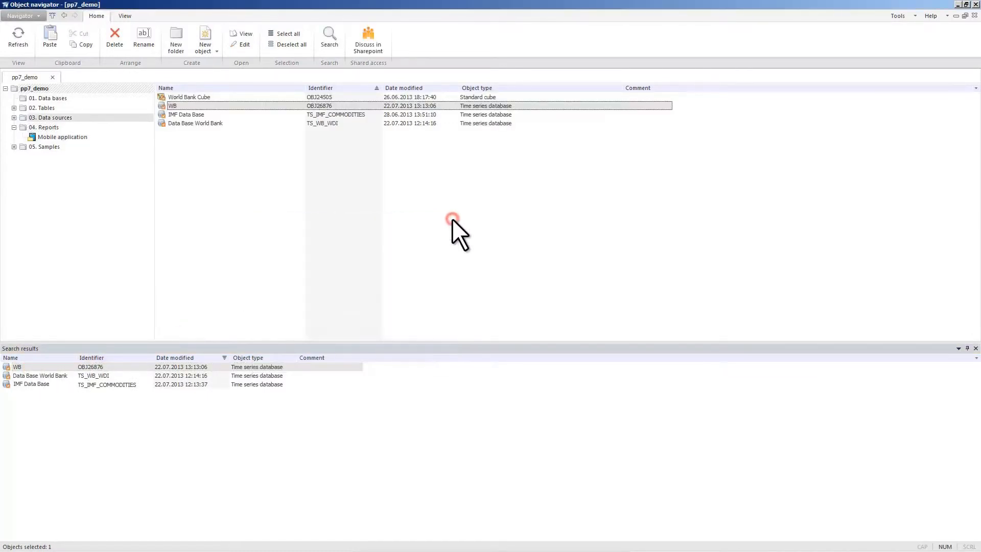
Step: Close the search results panel and open the properties of the WB time series database
left_click(976, 348)
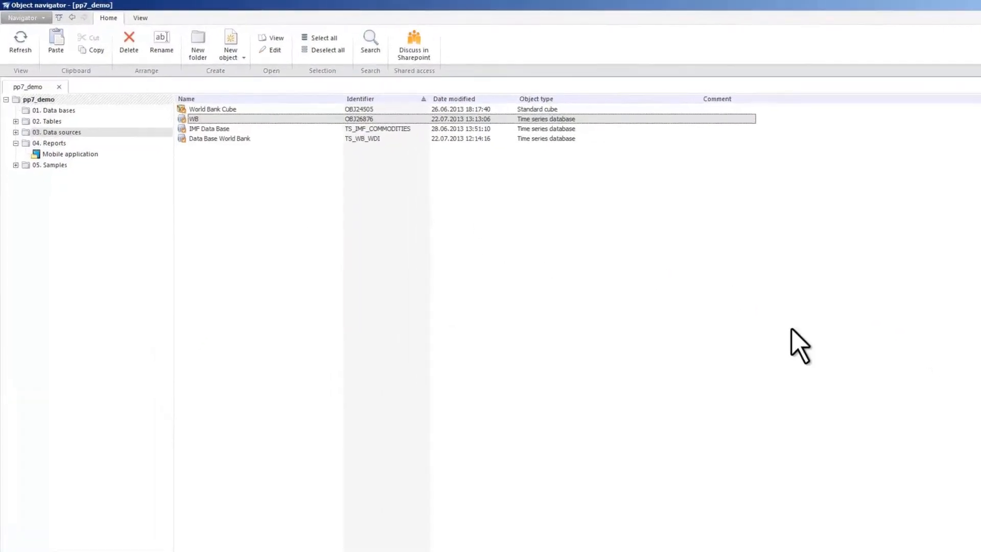
right_click(185, 106)
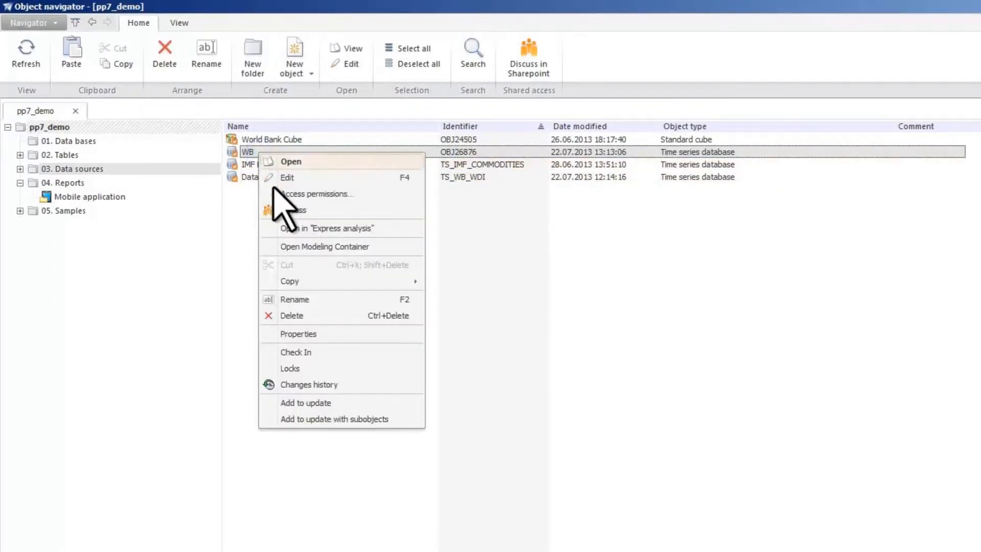
left_click(316, 333)
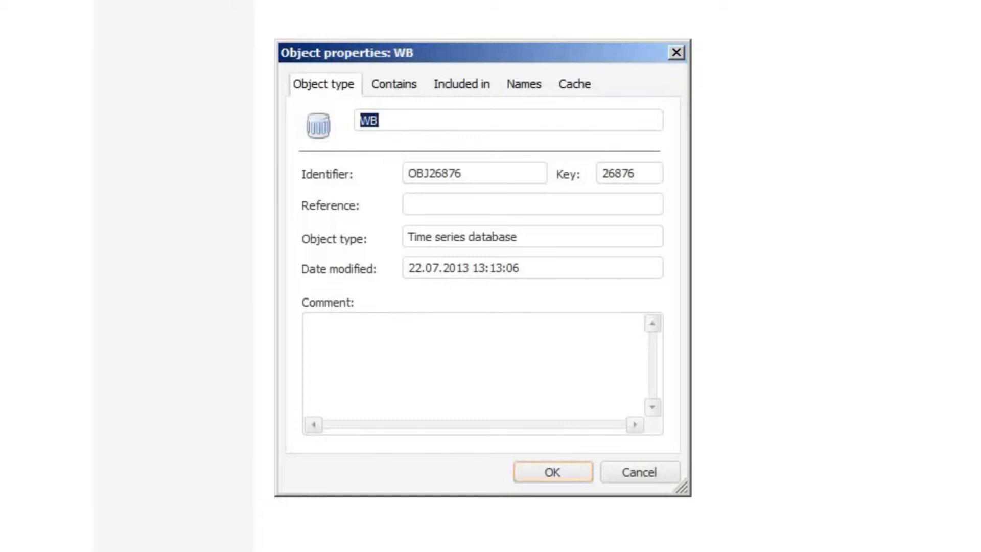
Step: Examine WB's contained objects, the objects it is included in, and its cache settings
left_click(401, 86)
left_click(313, 121)
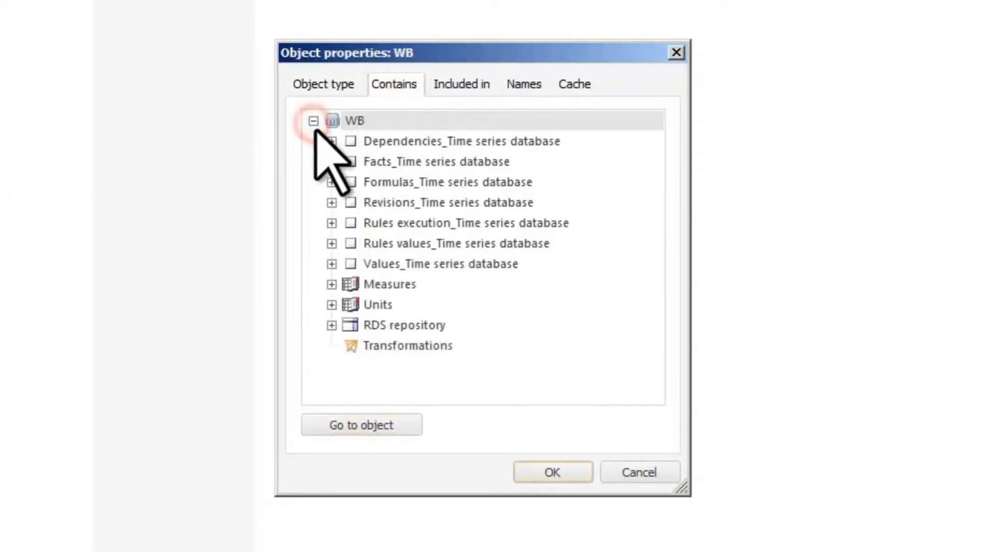
left_click(332, 141)
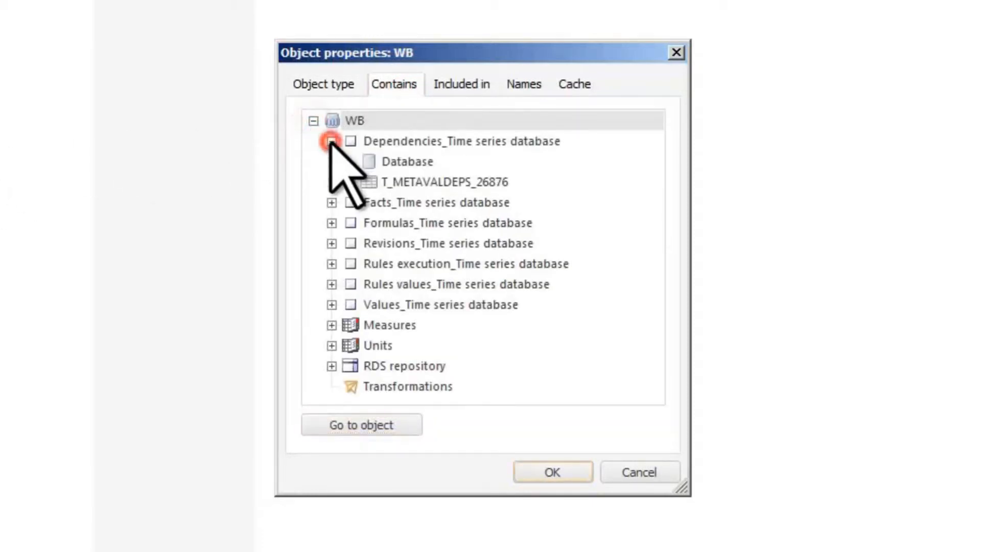
left_click(465, 84)
left_click(314, 121)
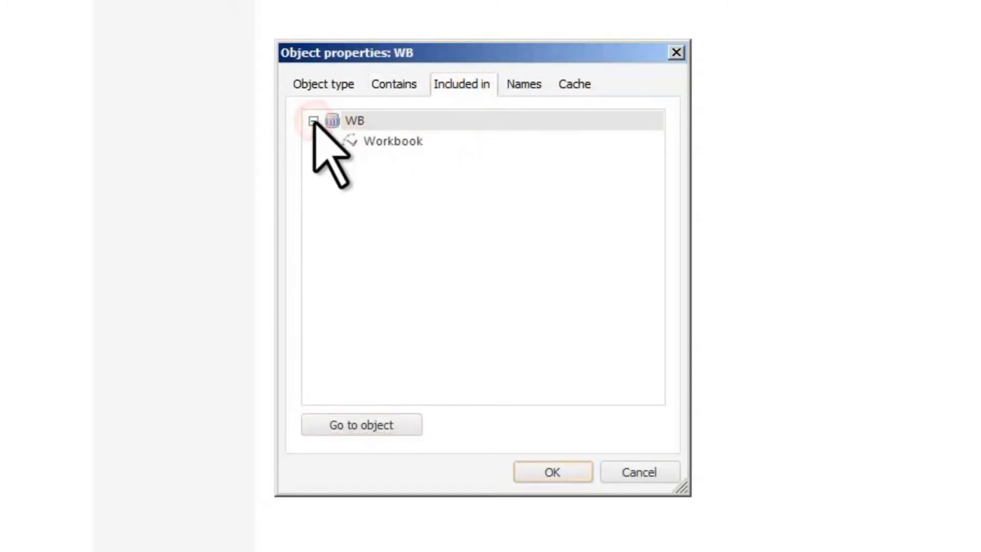
left_click(565, 86)
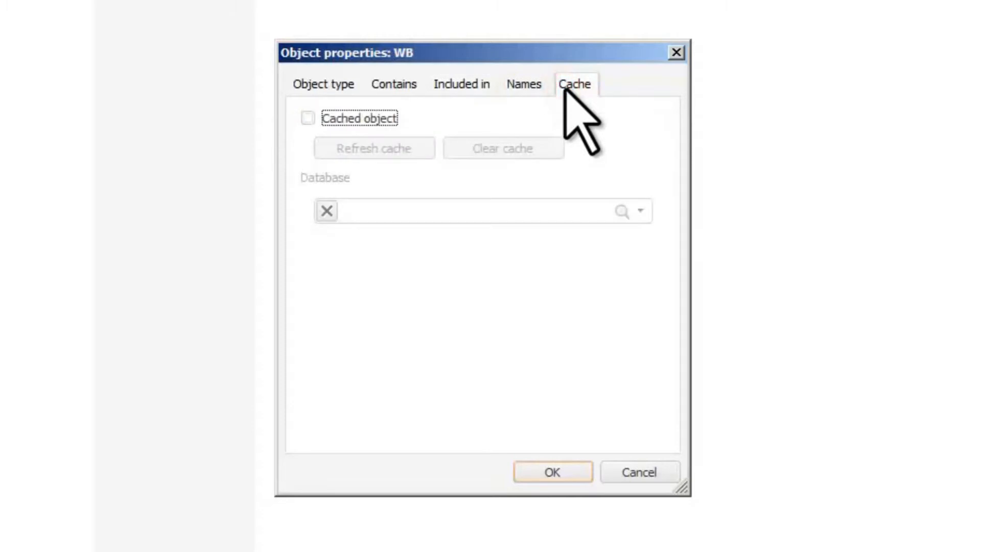
Step: Add a Russian (Russia) name for WB by pasting the Russian title "База данных: показатели экономического развития" and confirm
left_click(526, 87)
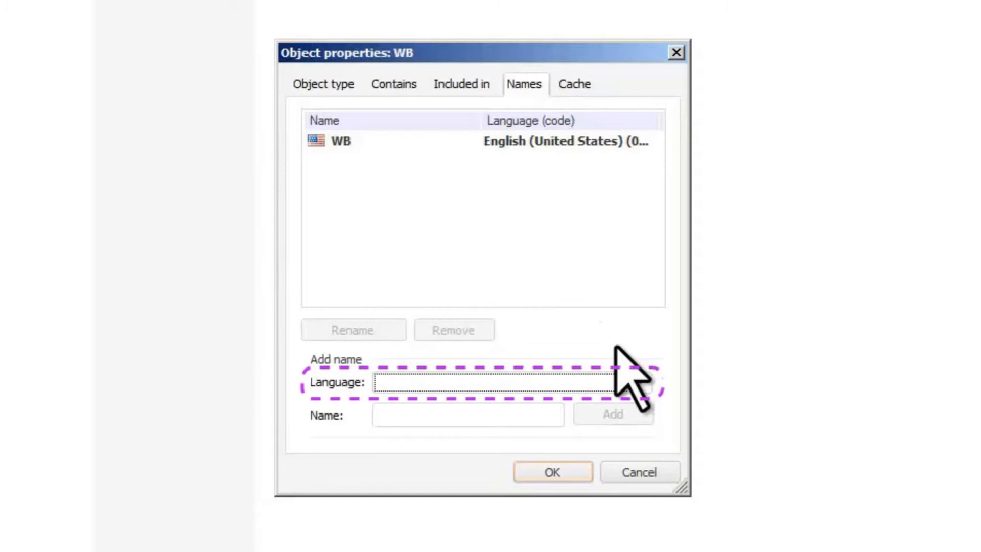
left_click(641, 383)
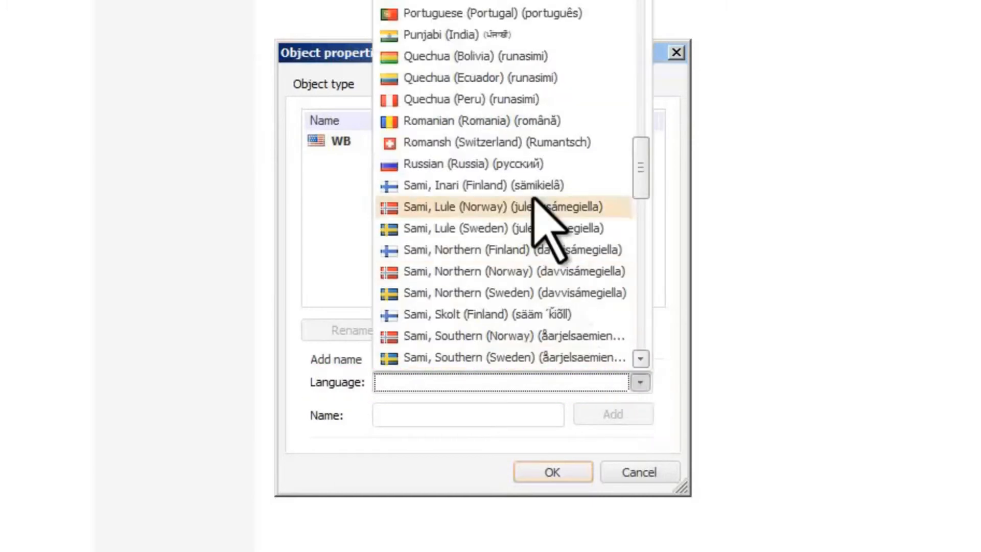
left_click(526, 165)
left_click(461, 409)
type("Показатели экономического развития")
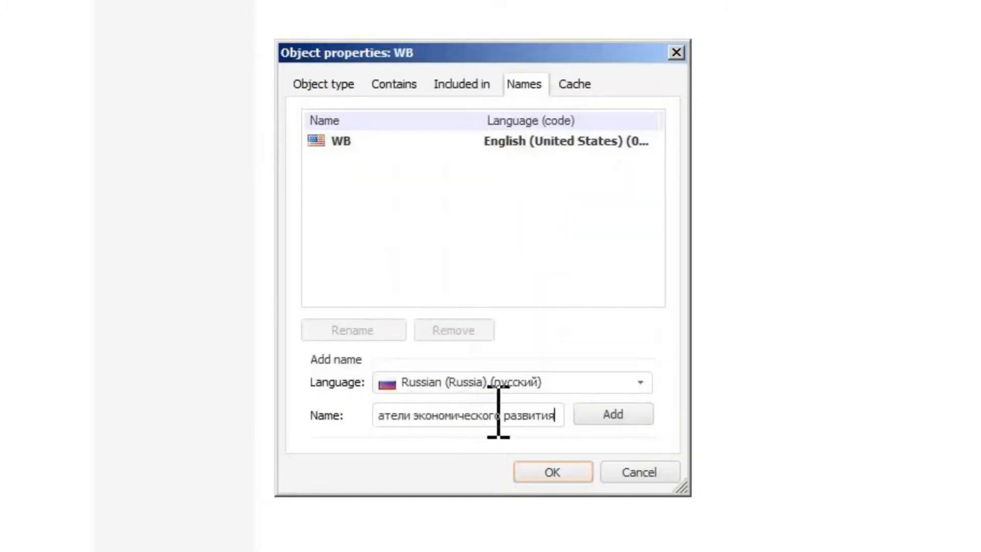
left_click(587, 416)
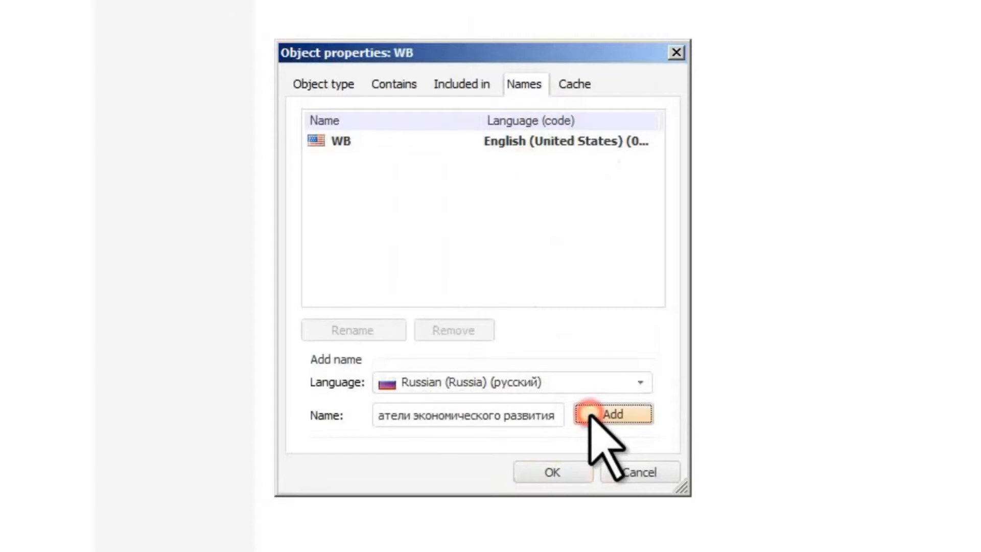
left_click(553, 472)
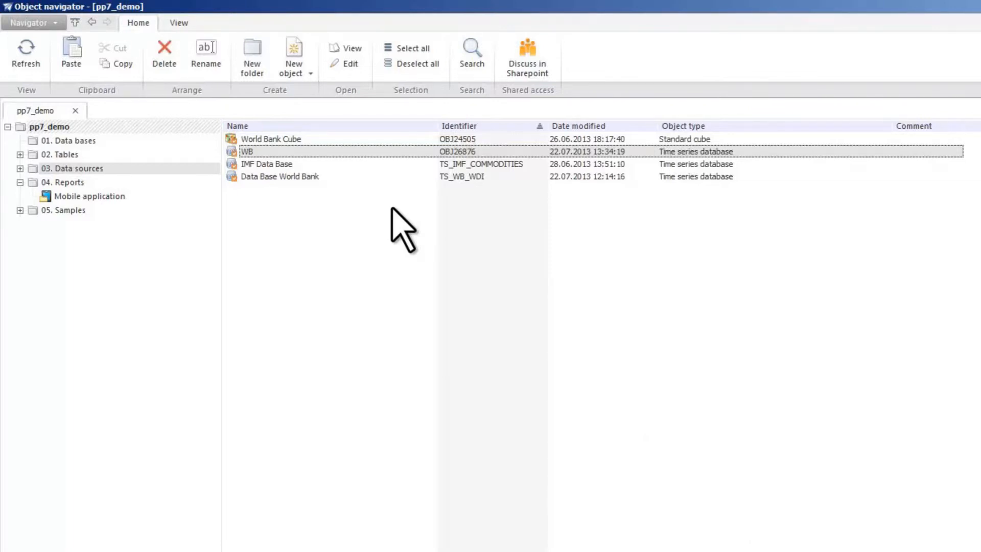
Step: Open World Bank Cube for editing, review its facts binding, dimensions and aggregation pages, and close without saving
right_click(302, 139)
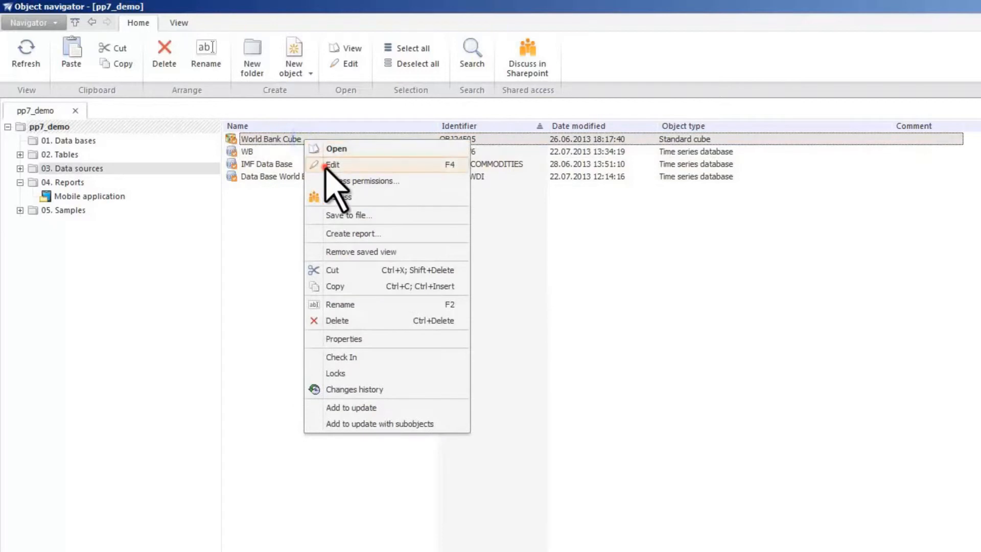
left_click(325, 165)
left_click(37, 45)
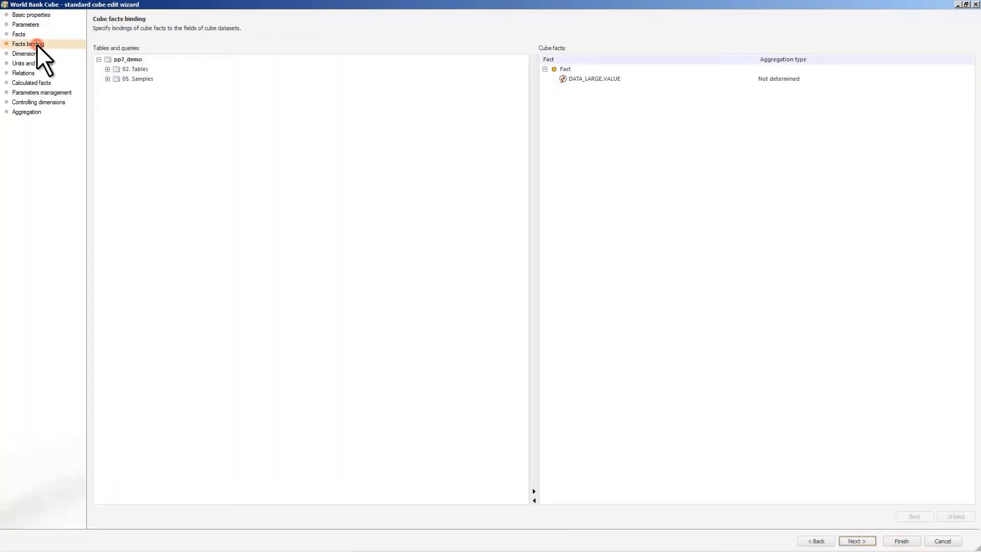
left_click(33, 54)
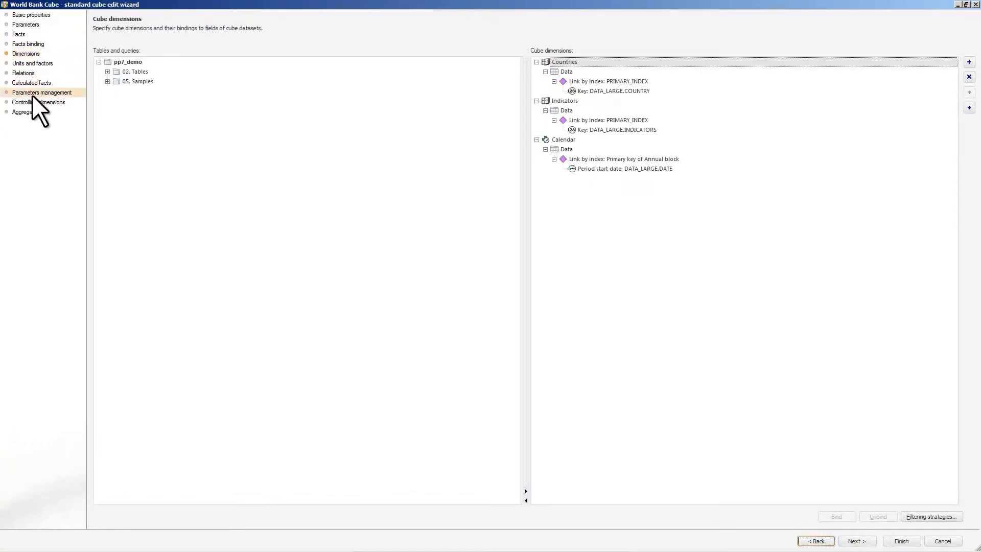
left_click(30, 112)
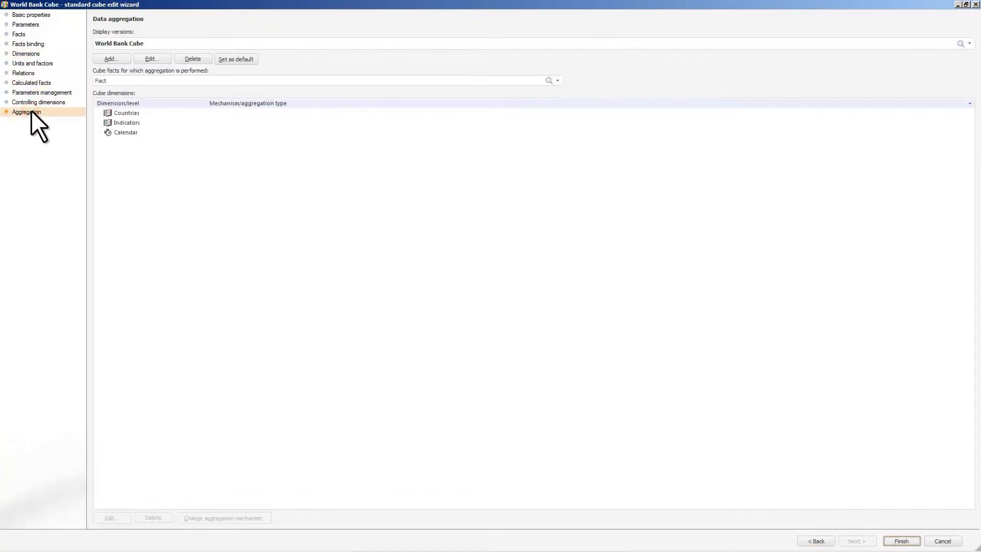
left_click(976, 4)
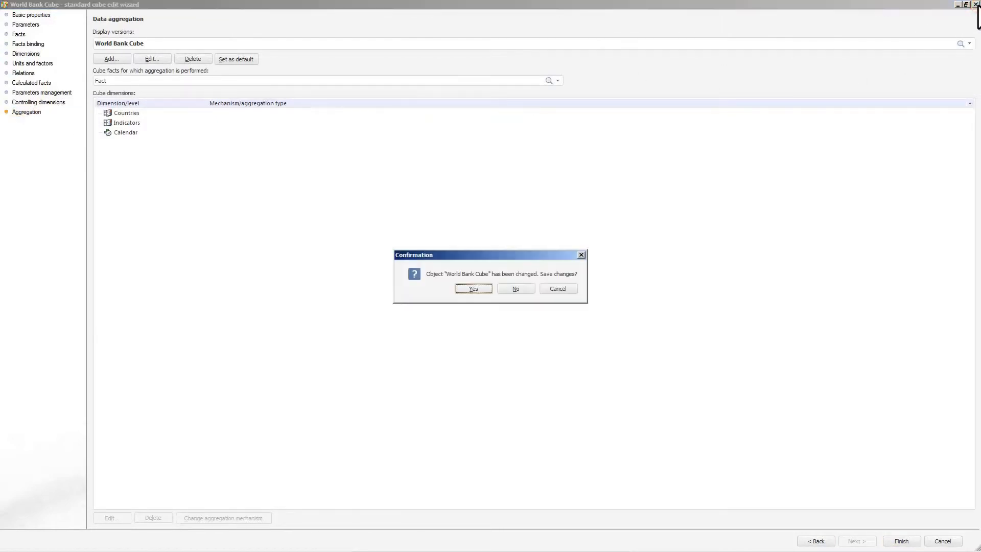
left_click(515, 288)
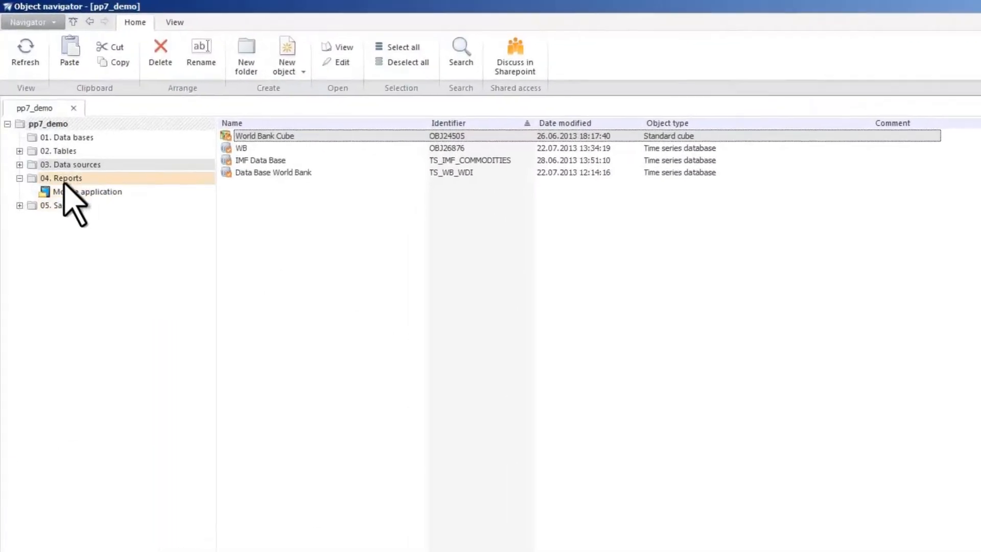
Step: Browse the Data sources folder and the WB database's contents in the object tree, then collapse the folders
left_click(14, 115)
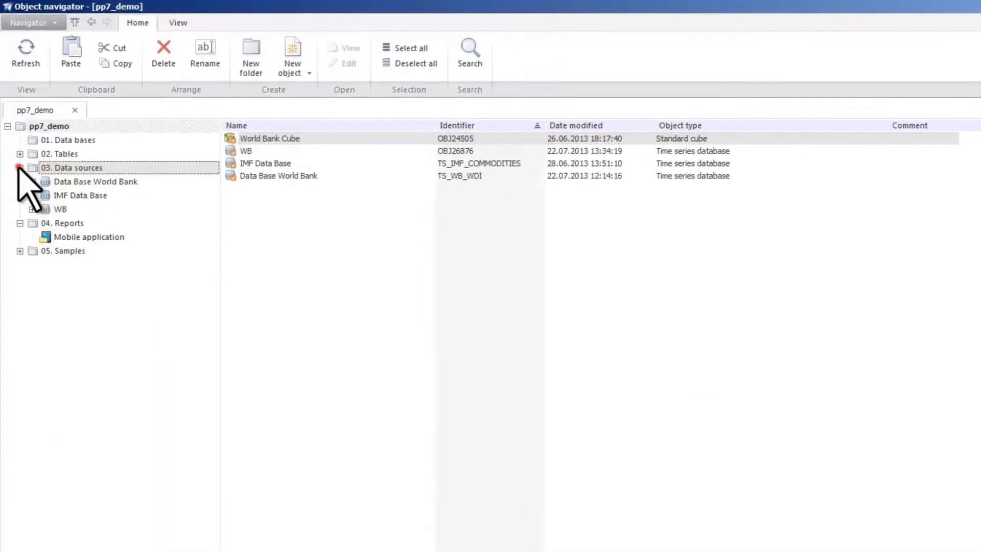
left_click(31, 209)
left_click(58, 210)
left_click(45, 223)
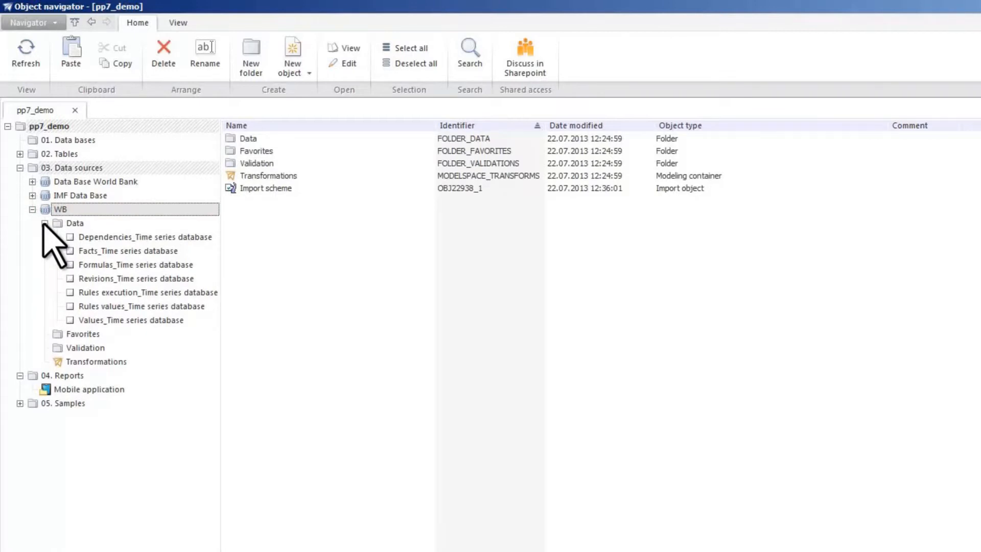
left_click(20, 168)
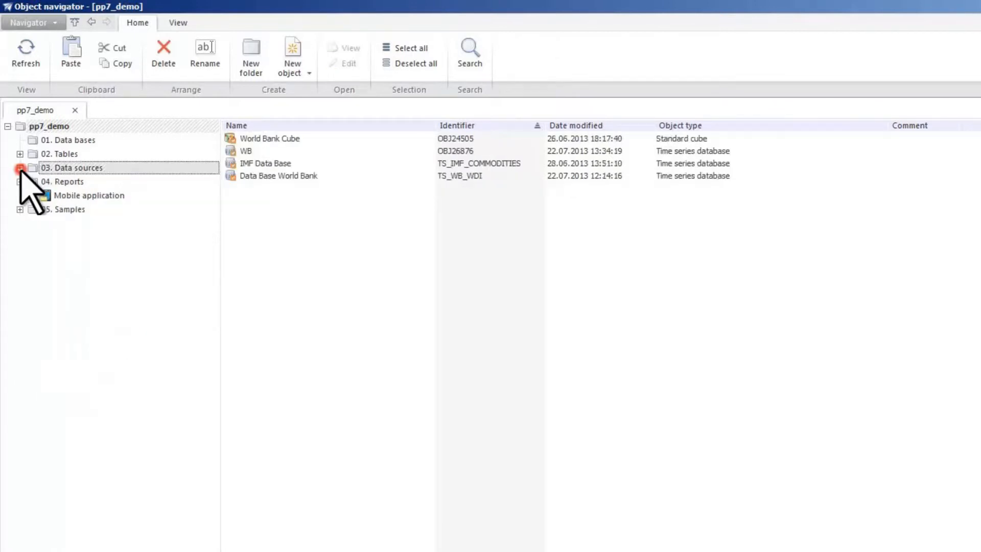
left_click(19, 182)
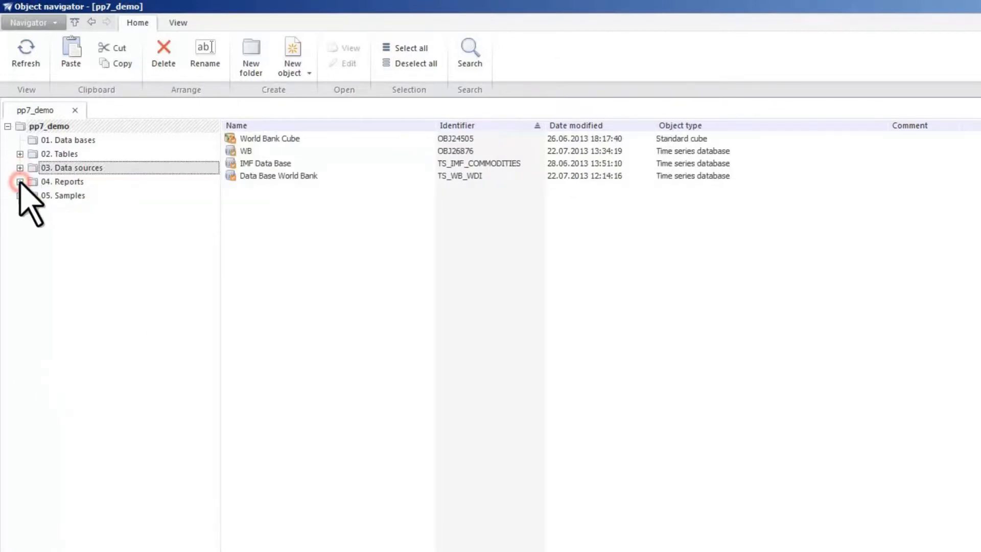
Step: Show the Locked objects panel and check out the Socioeconomic indices for G8 countries report in the Reports folder
left_click(178, 23)
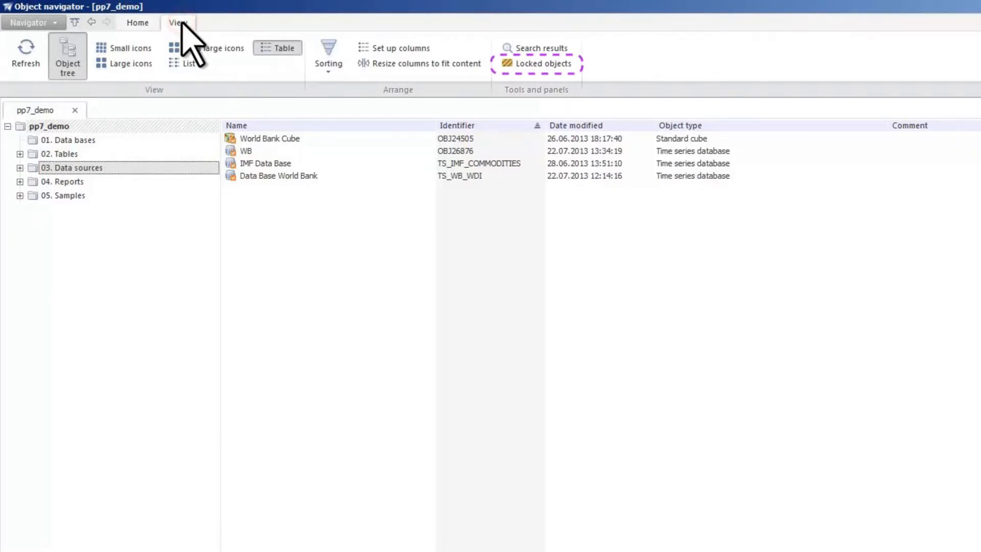
left_click(531, 65)
left_click(388, 181)
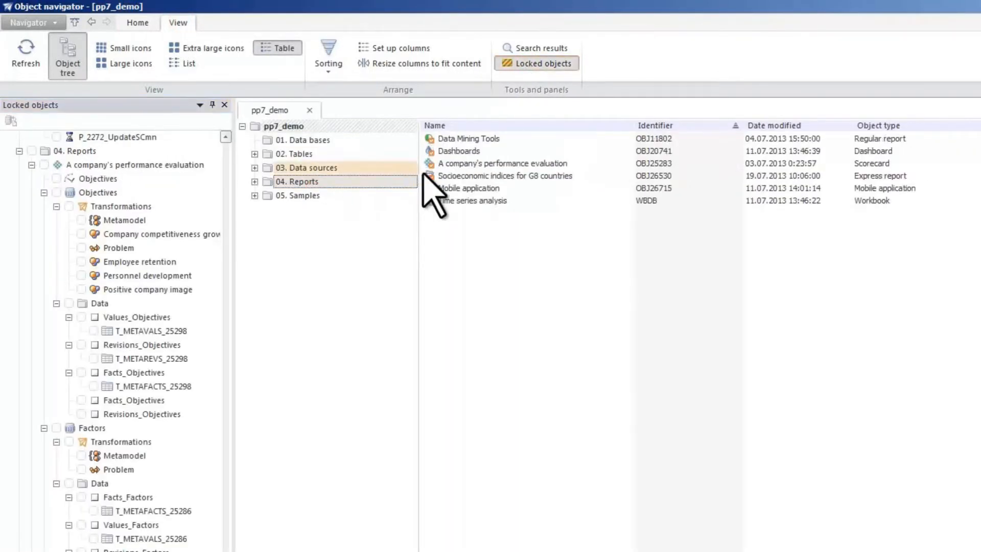
right_click(442, 175)
left_click(478, 335)
Step: Open a second connection to the pp7_demo repository under a different user name
left_click(32, 23)
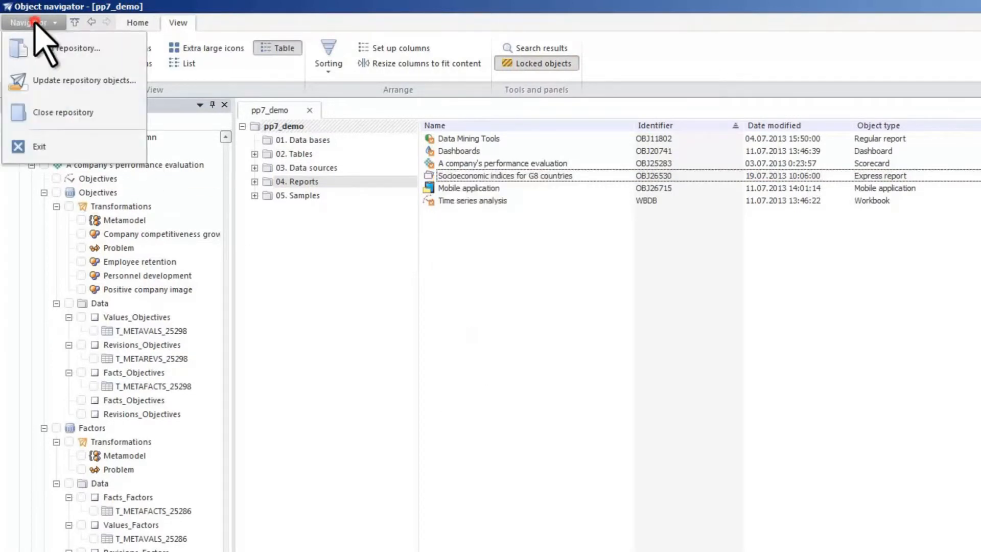
left_click(40, 48)
double_click(680, 435)
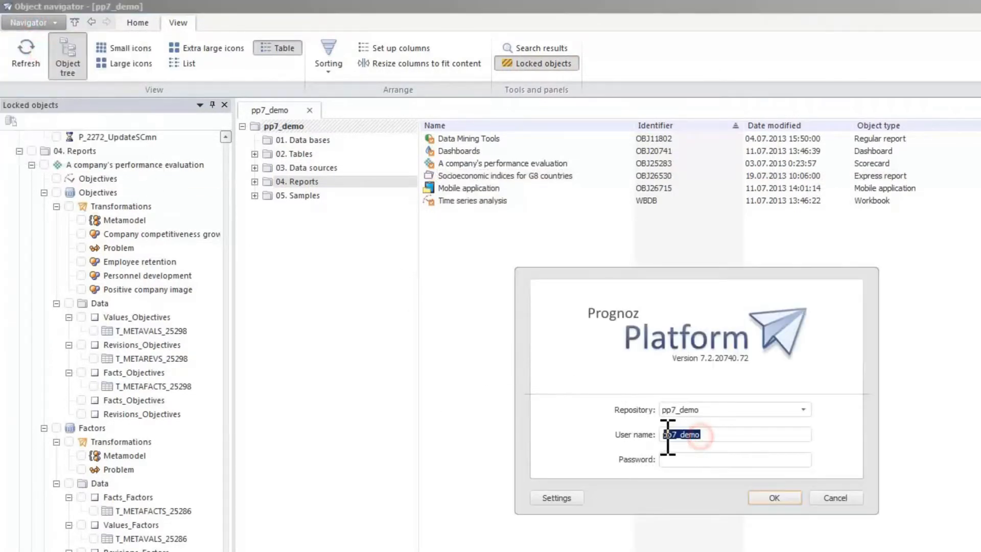
type("user")
key("Tab")
type("user")
left_click(761, 495)
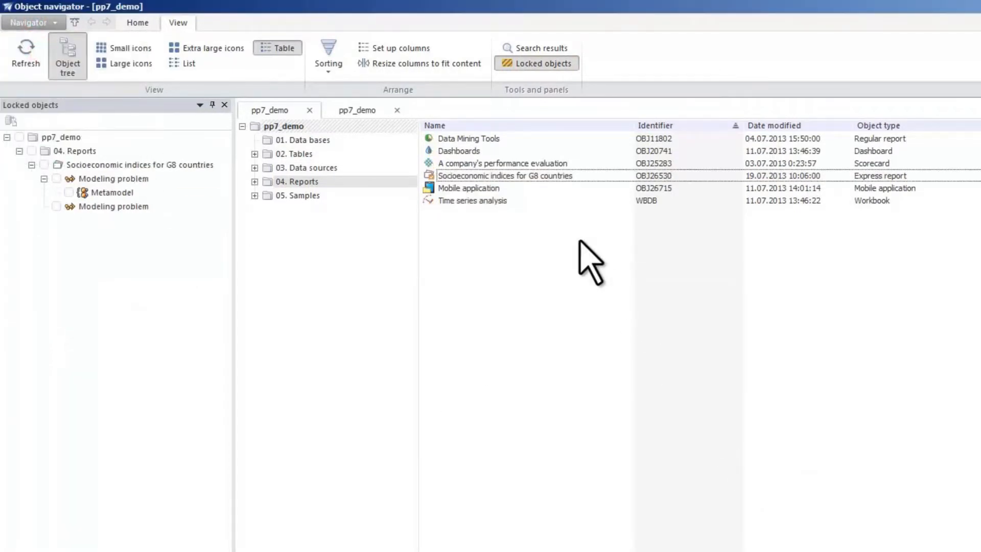
Step: Try to open the Socioeconomic indices for G8 countries report from the second connection and decline the checked-out warning
double_click(545, 177)
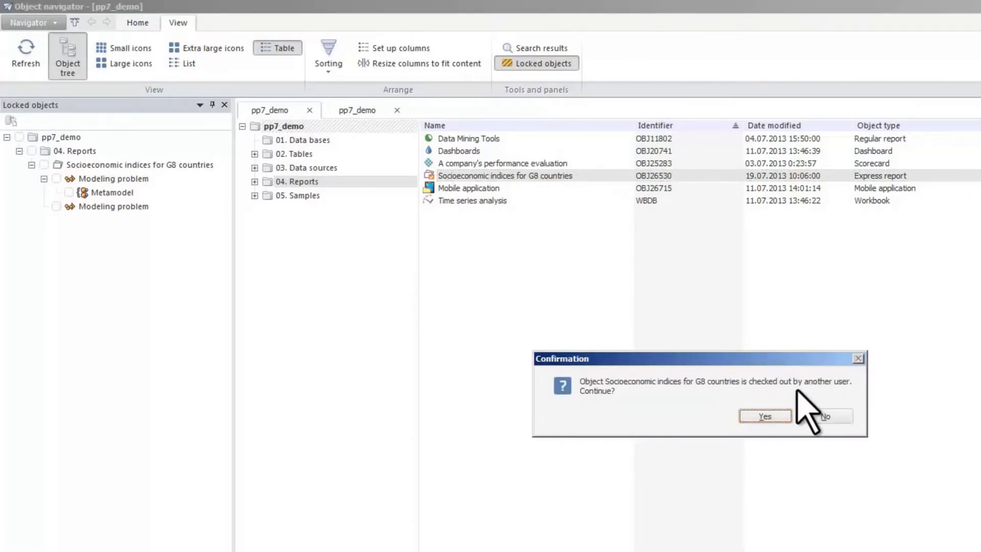
left_click(823, 416)
left_click(762, 432)
Step: Close the first pp7_demo repository tab and check out the Socioeconomic indices for G8 countries report again
left_click(309, 110)
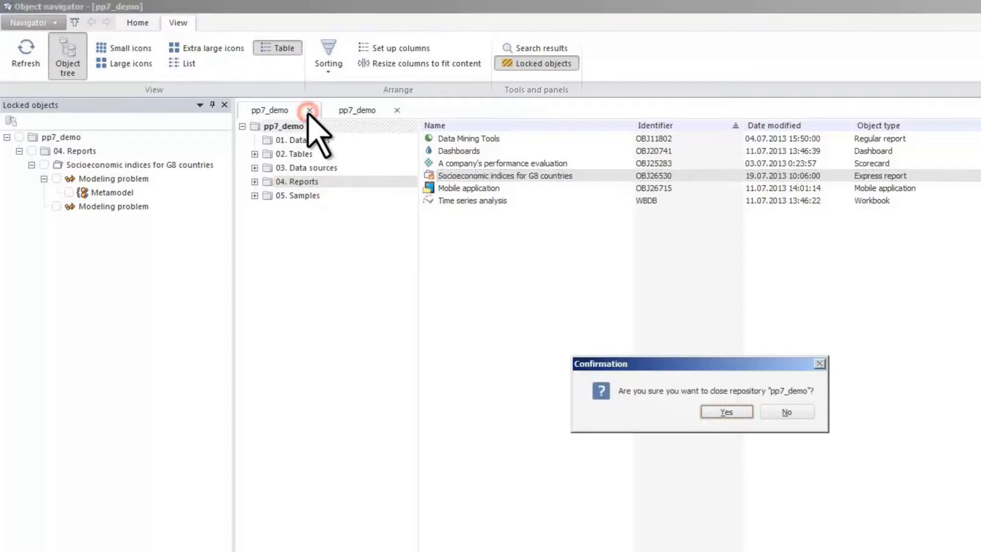
left_click(721, 415)
right_click(522, 175)
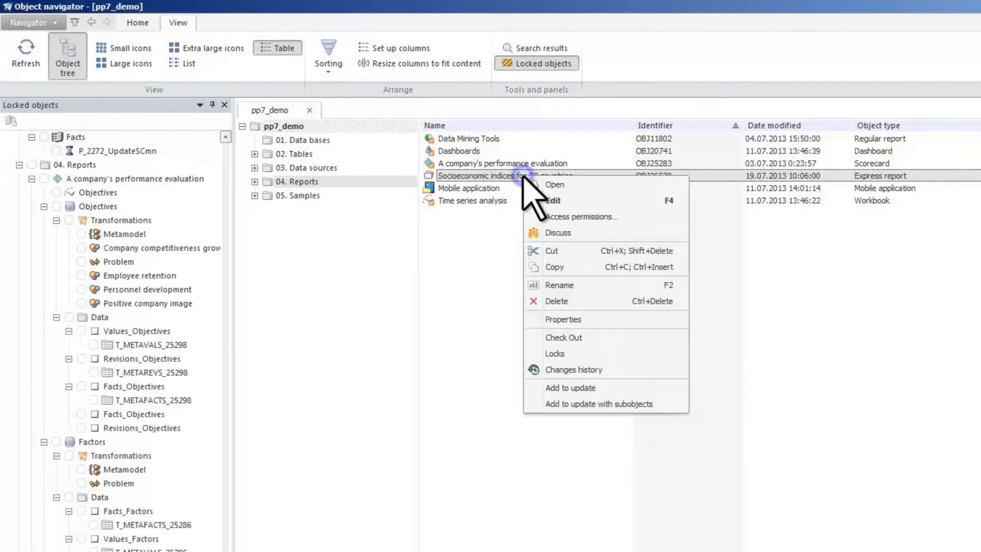
left_click(557, 338)
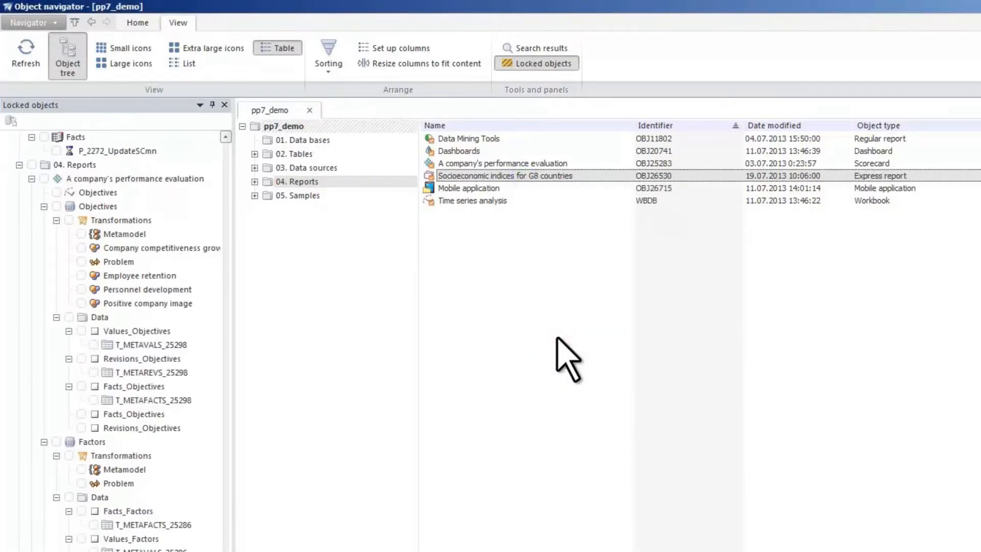
Step: Hide the Locked objects panel and set the repository language to Russian (Russia) in the Parameters default settings
left_click(524, 63)
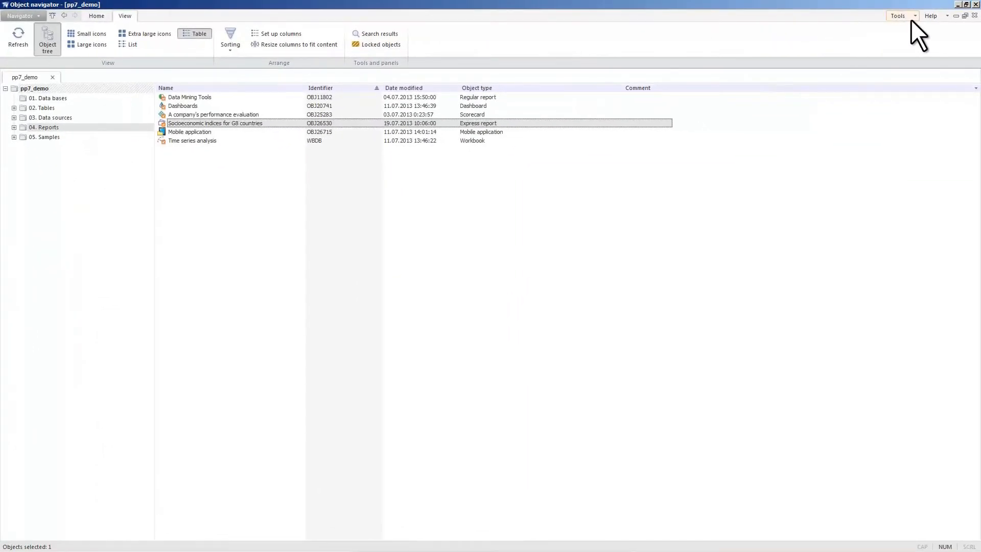
left_click(911, 19)
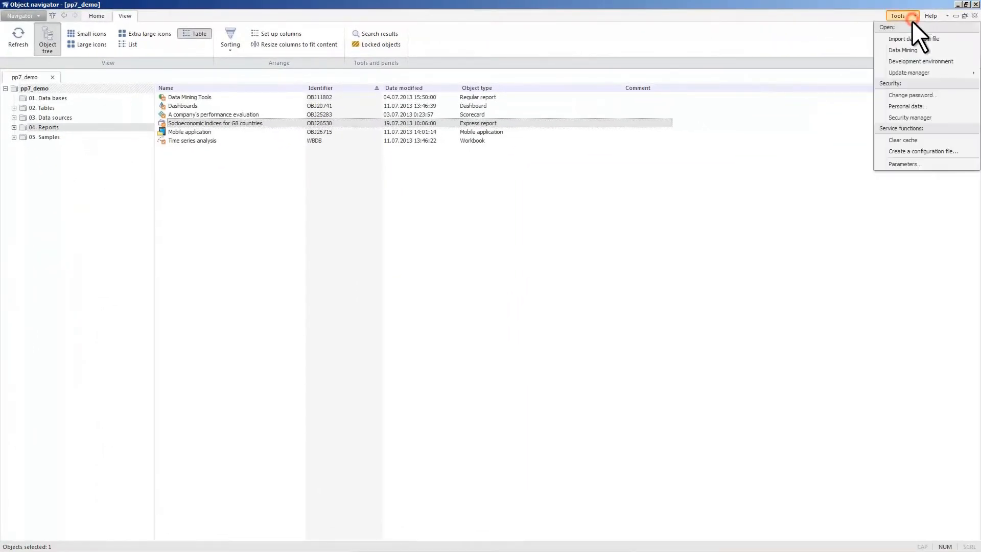
left_click(910, 165)
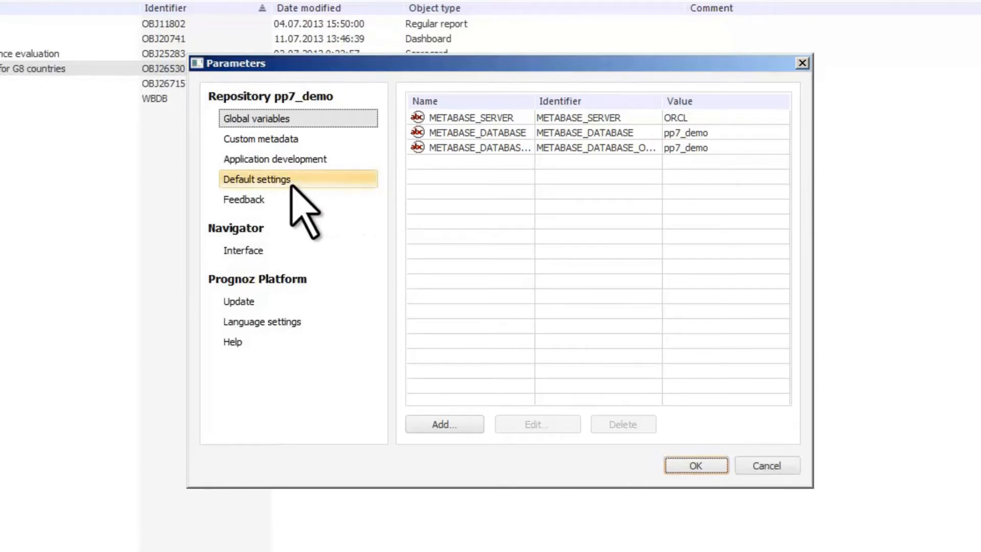
left_click(295, 187)
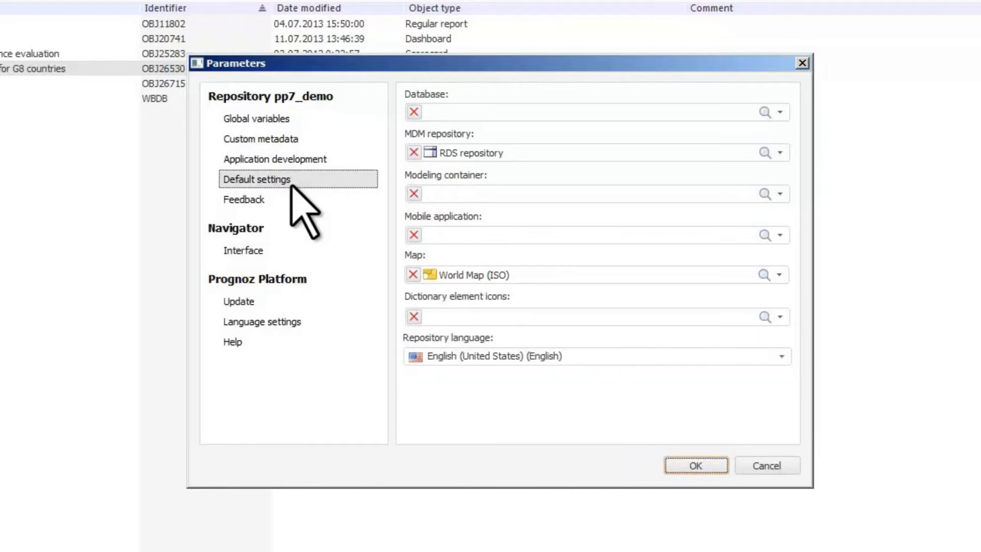
left_click(781, 356)
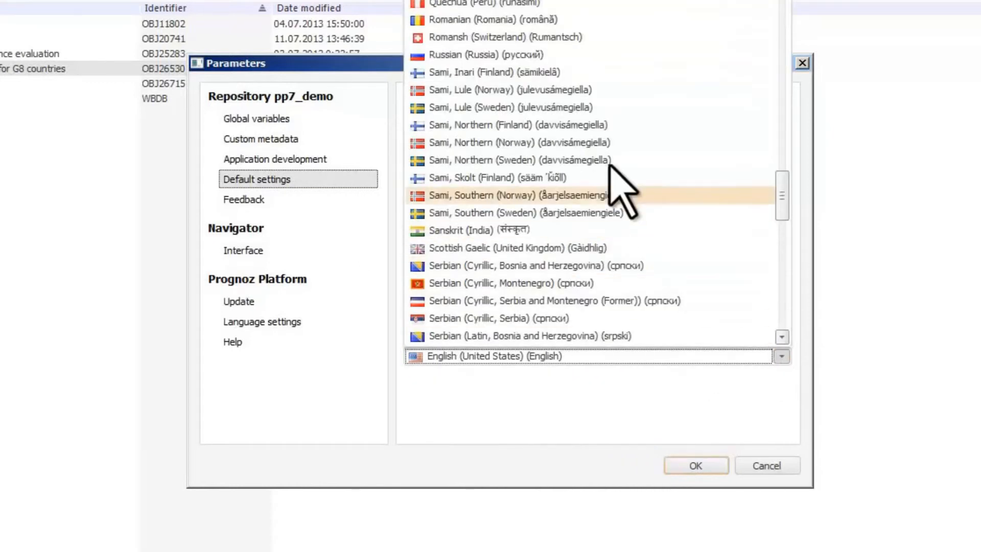
left_click(560, 55)
left_click(708, 466)
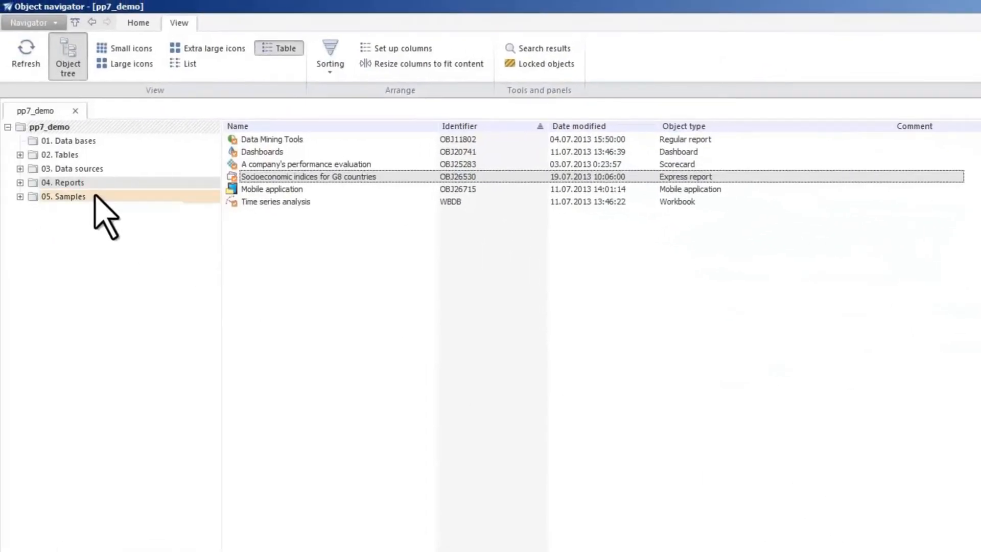
Step: Select the Data sources folder, open the Parameters dialog and review its Feedback, Sharepoint, Interface and Language settings pages
left_click(74, 168)
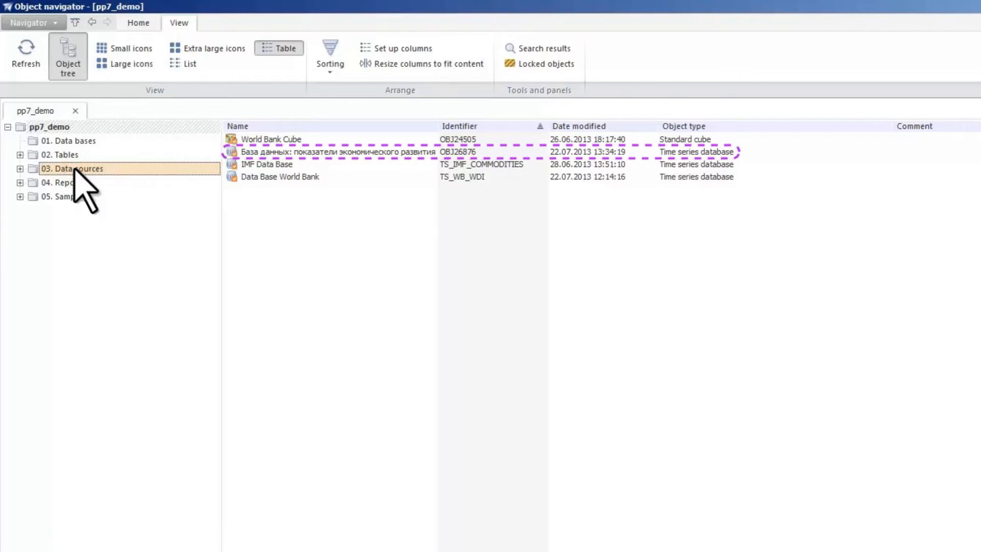
left_click(907, 14)
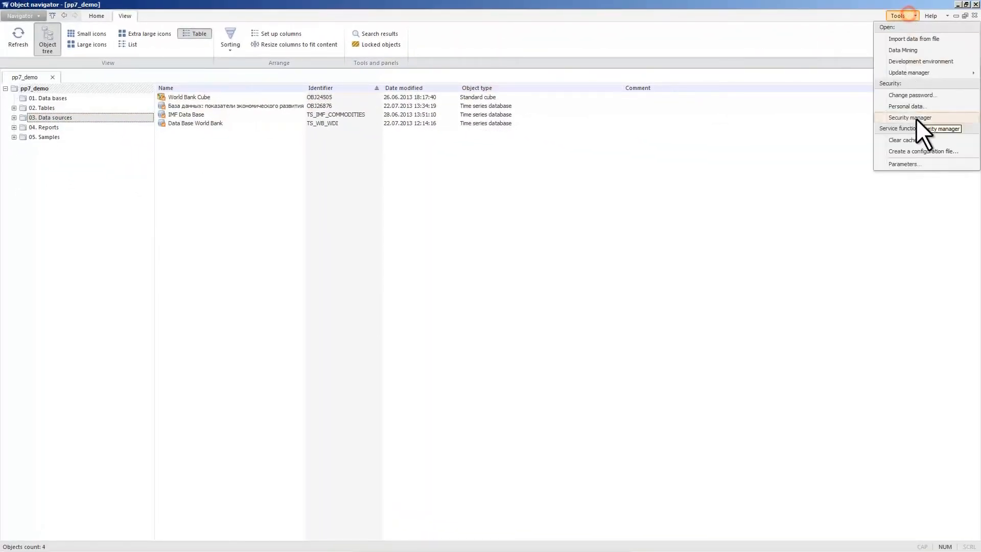
left_click(915, 163)
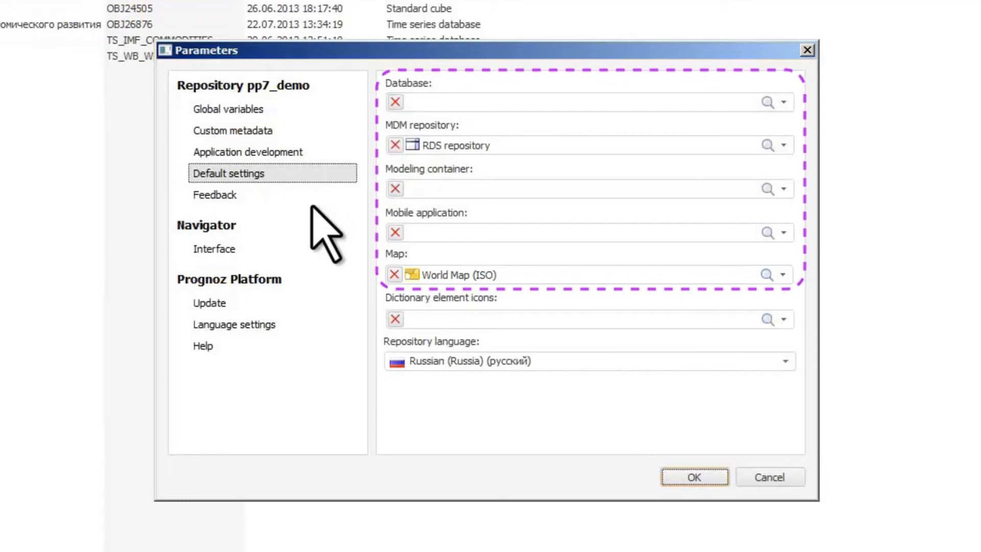
left_click(285, 197)
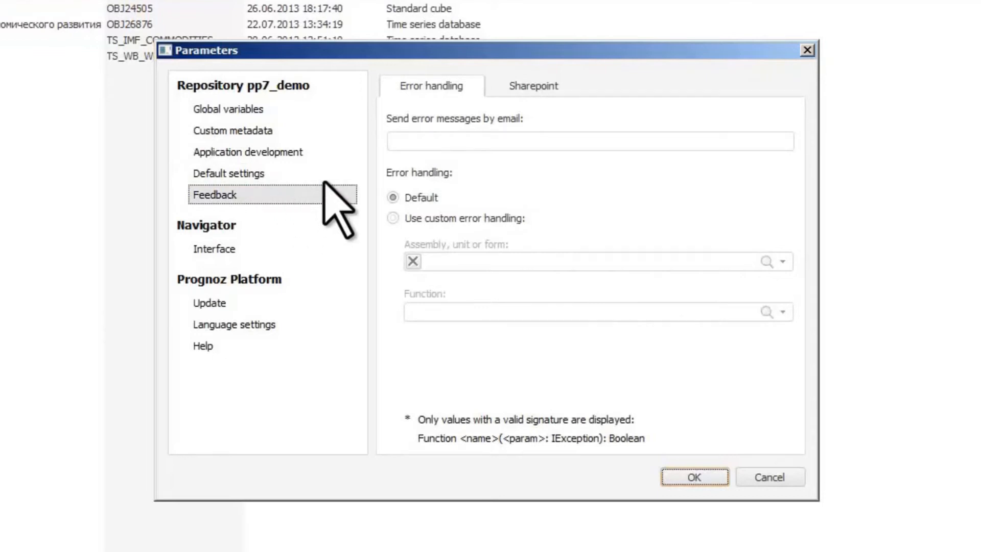
left_click(547, 95)
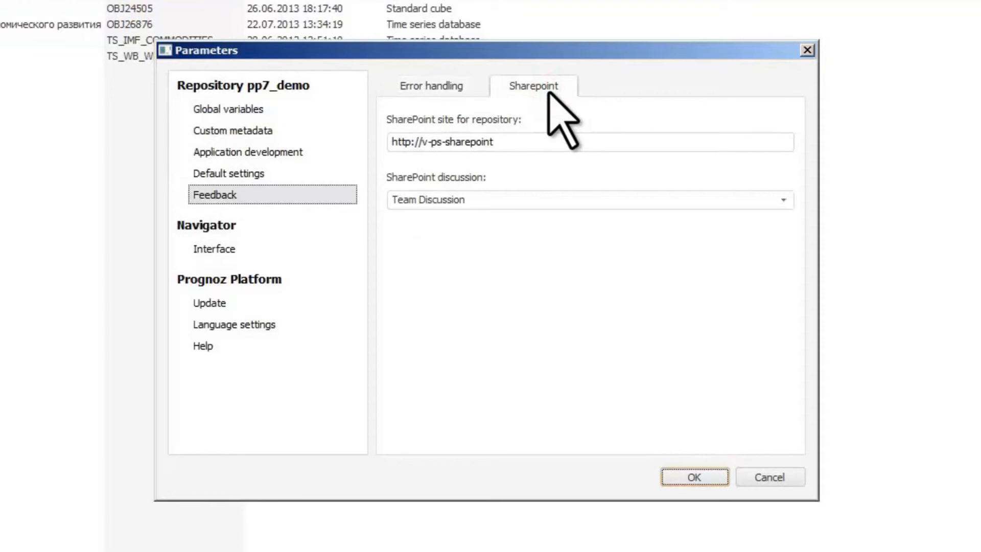
left_click(251, 251)
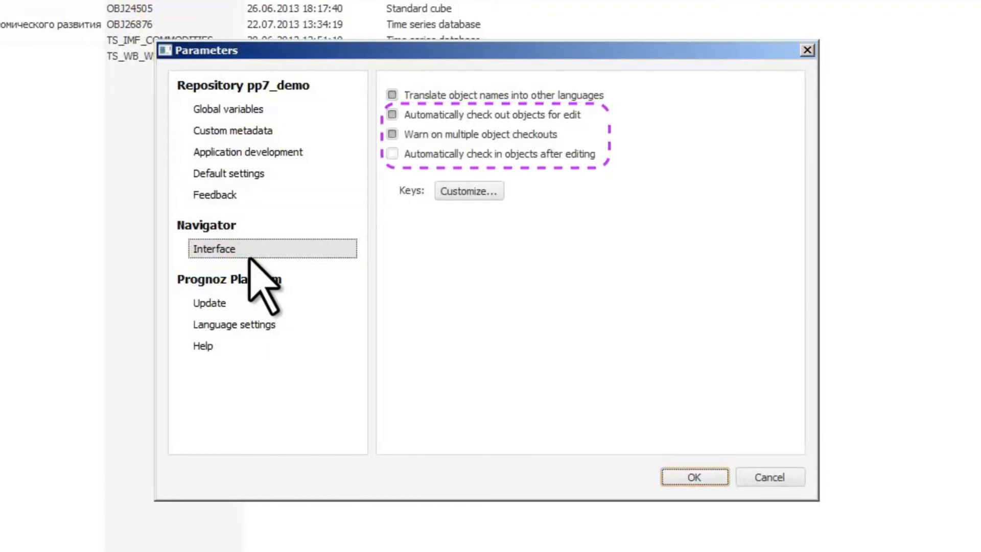
left_click(248, 325)
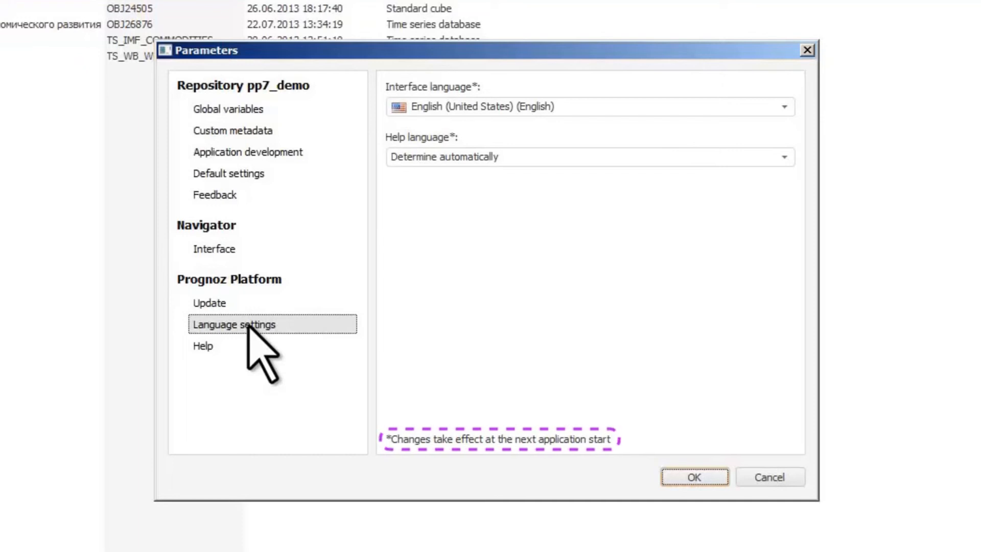
Step: Add a new object class in Custom metadata and assign the trophy-bronze image as its small icon
left_click(285, 134)
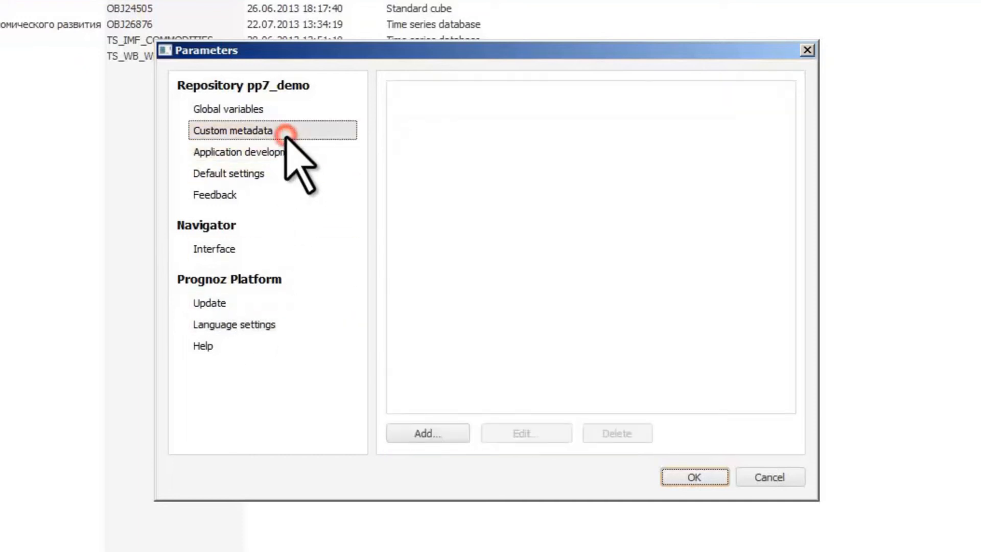
left_click(447, 434)
left_click(649, 197)
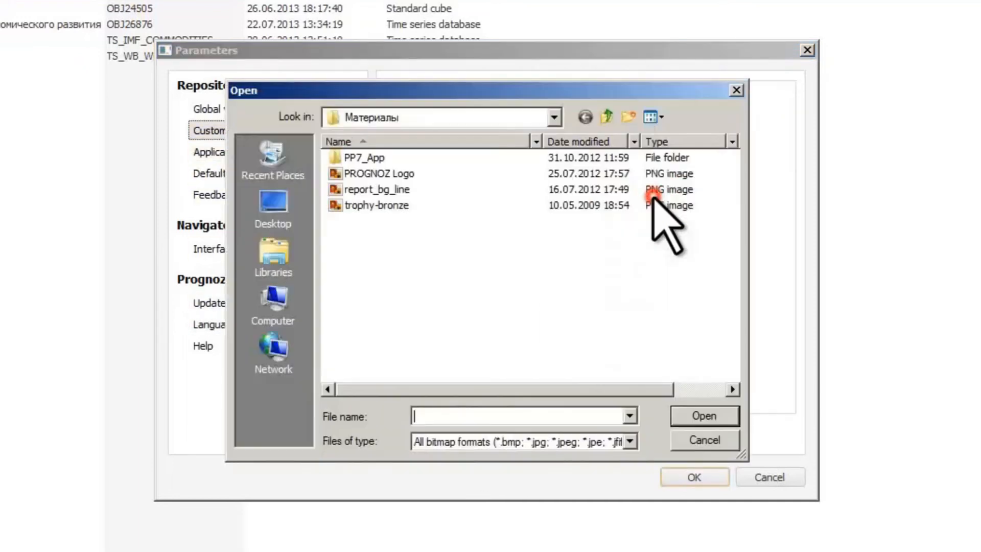
left_click(394, 205)
left_click(704, 415)
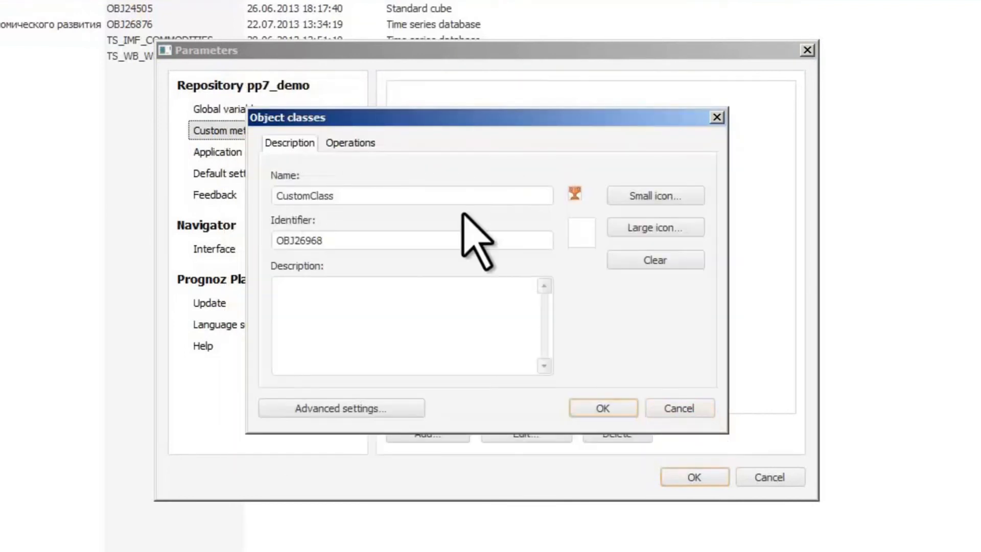
Step: Set the class operation's assembly to DefaultRDS, choose an implementing class, and confirm both the class and Parameters dialogs
left_click(365, 143)
left_click(473, 326)
left_click(369, 402)
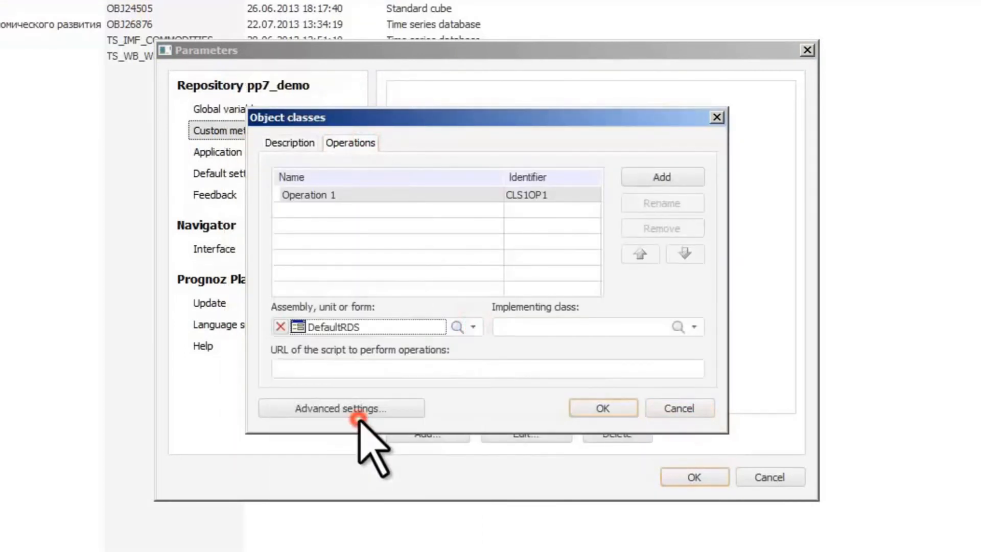
left_click(696, 327)
left_click(626, 348)
left_click(603, 407)
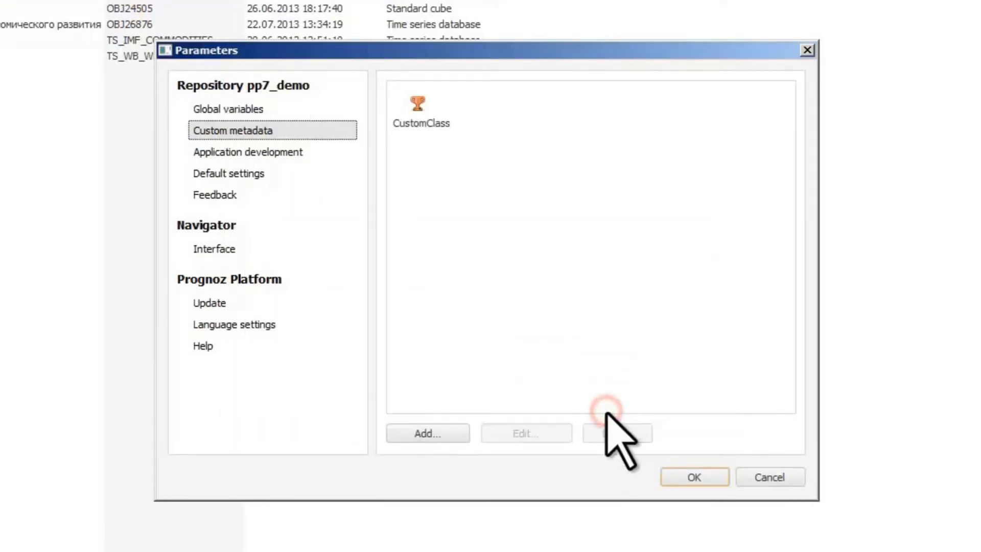
left_click(687, 476)
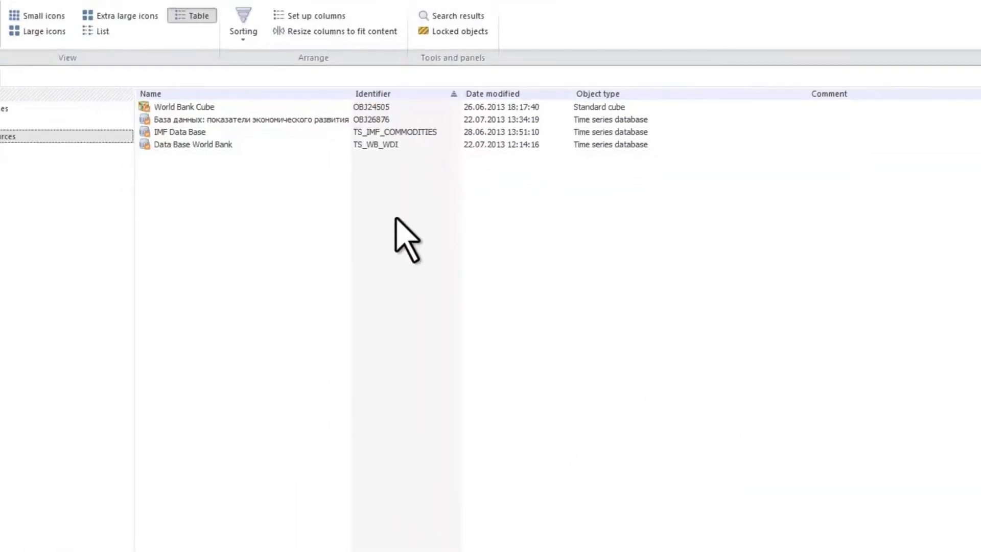
Step: Create a new CustomClass user object in the Data sources folder
left_click(52, 1)
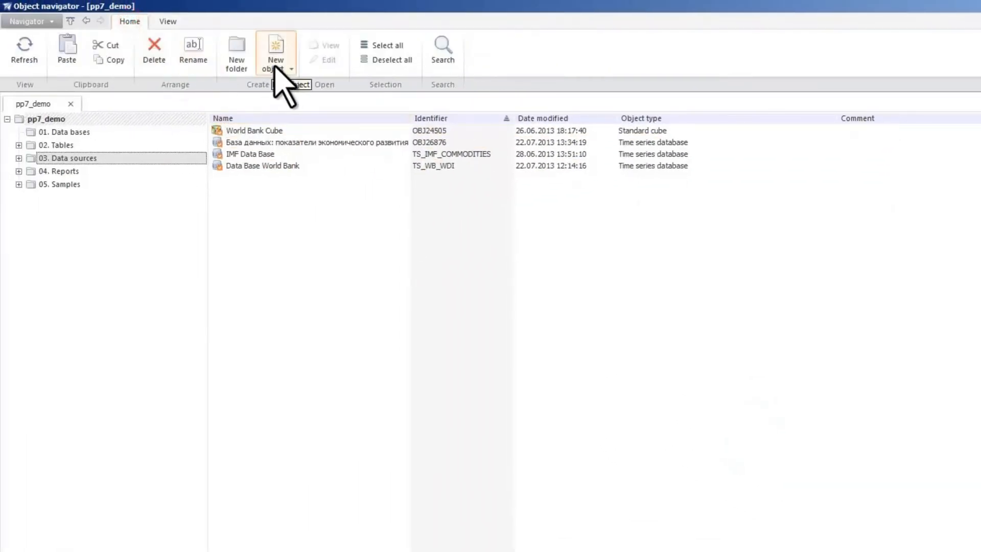
left_click(213, 34)
mouse_move(333, 305)
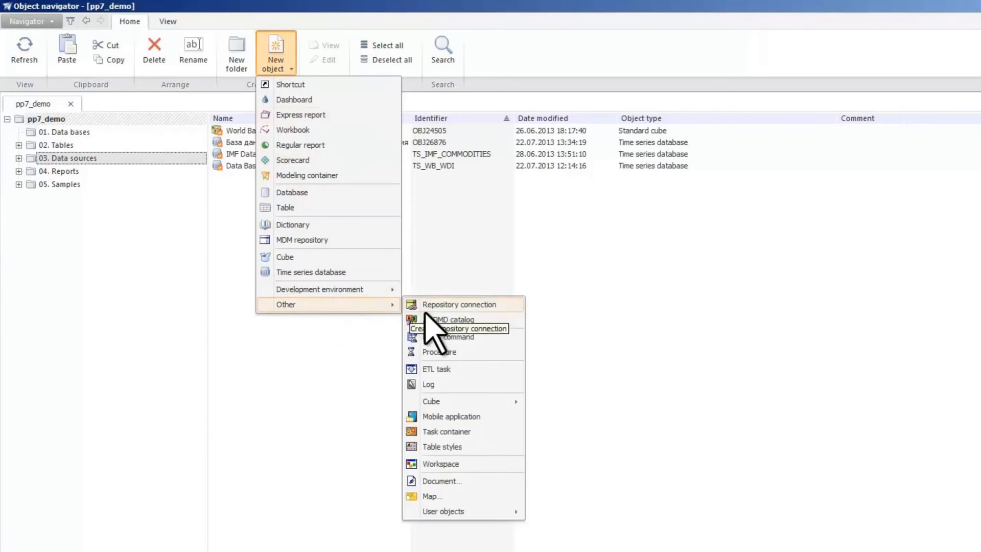
mouse_move(474, 511)
left_click(565, 511)
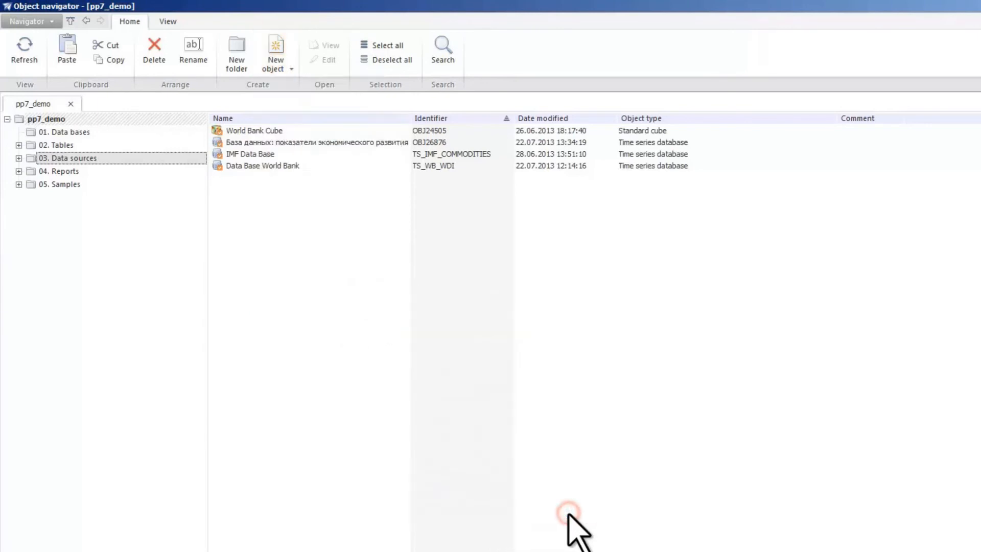
left_click(441, 449)
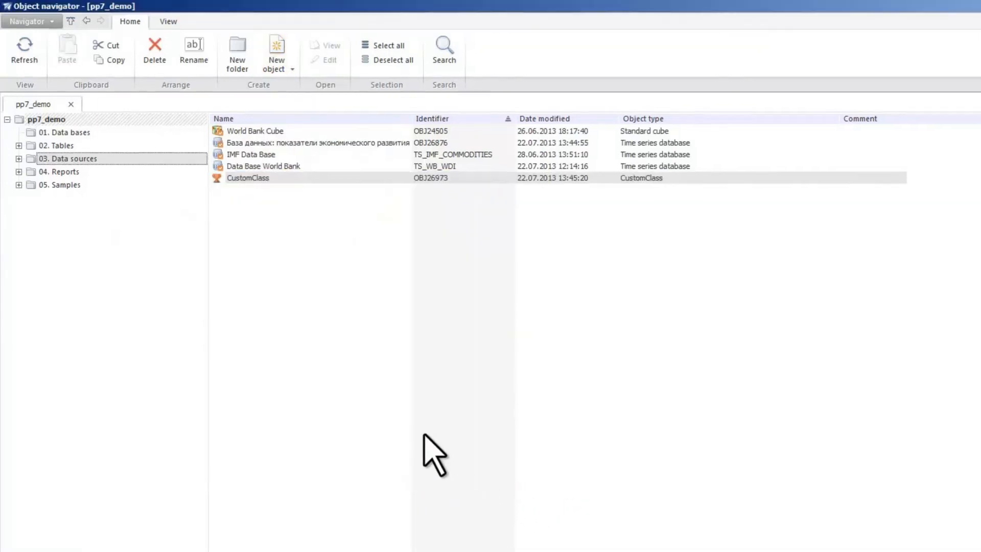